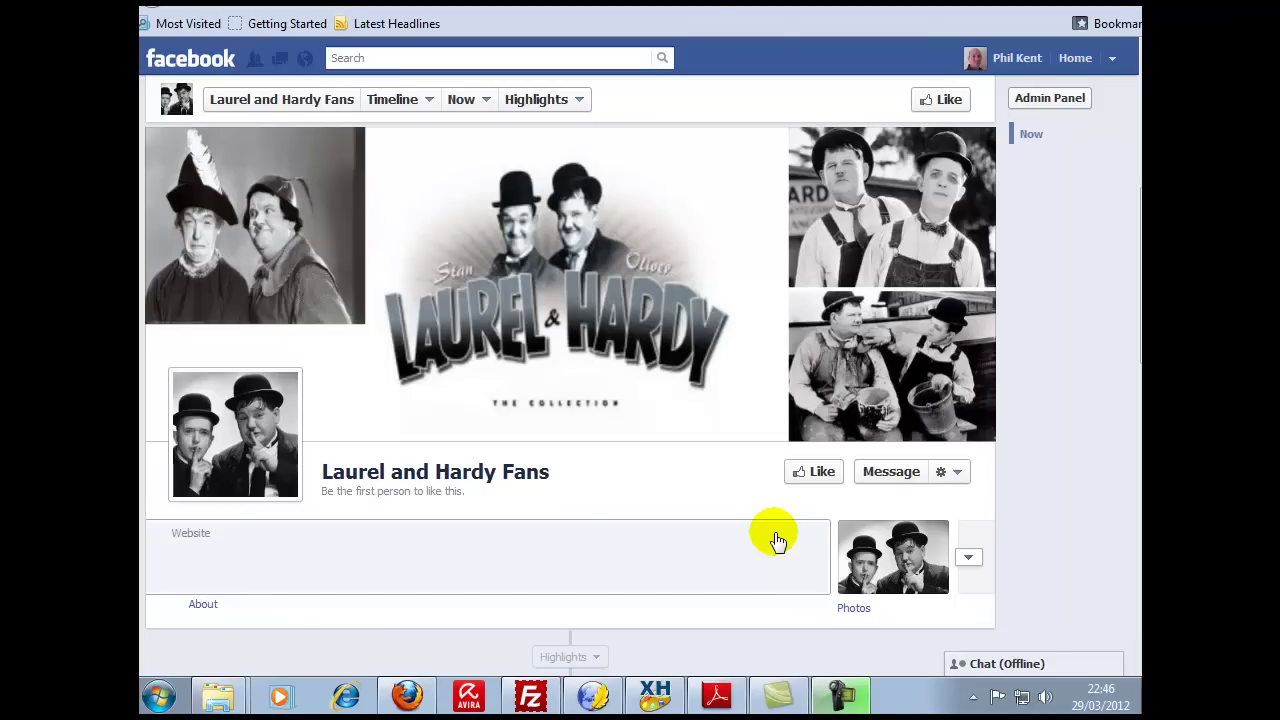
# Step: Search Facebook for "static" and open the Static HTML Iframe Tab : Custom Icons app
pyautogui.click(475, 58)
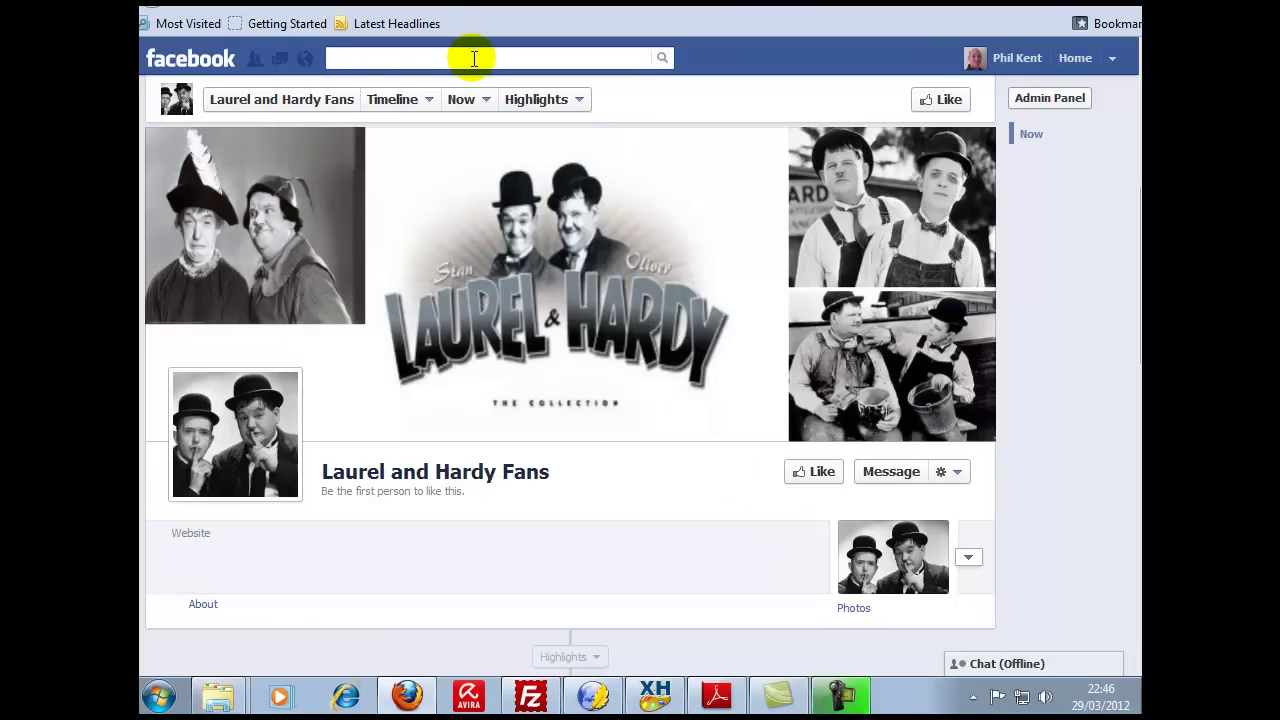
pyautogui.write('static')
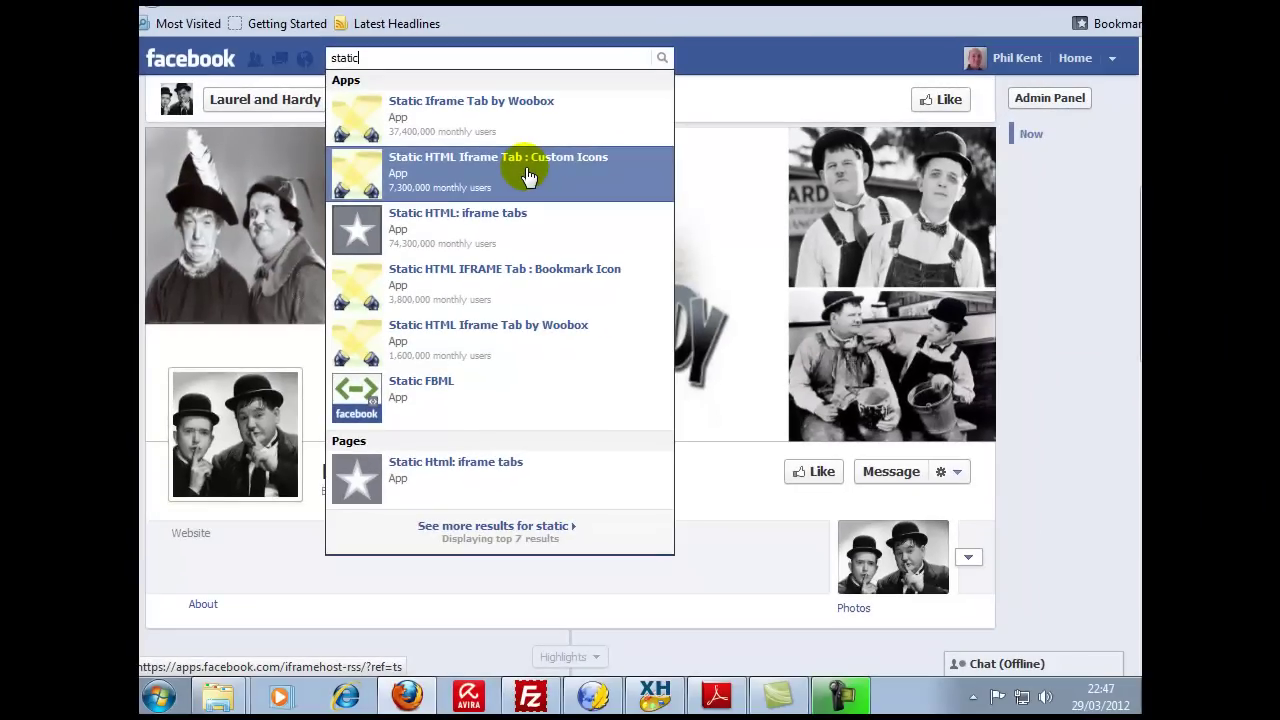
pyautogui.click(528, 176)
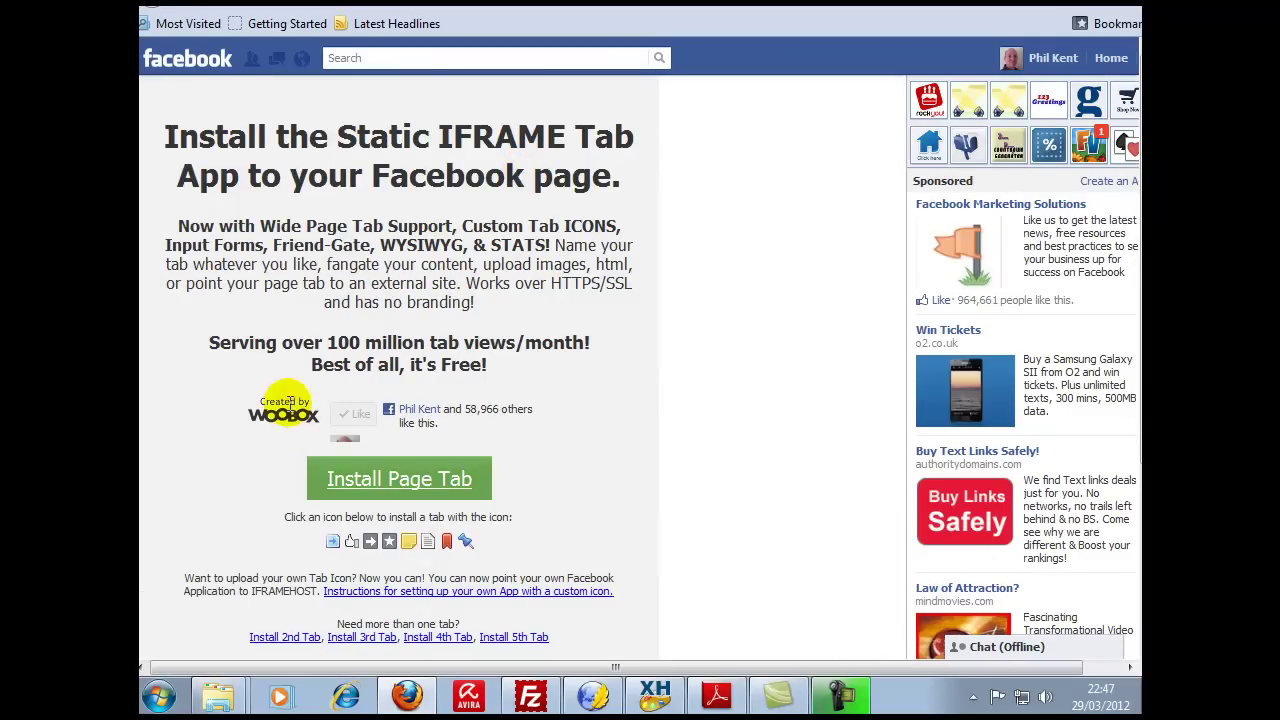
# Step: Install the Static Iframe page tab on the Laurel and Hardy Fans page
pyautogui.click(459, 480)
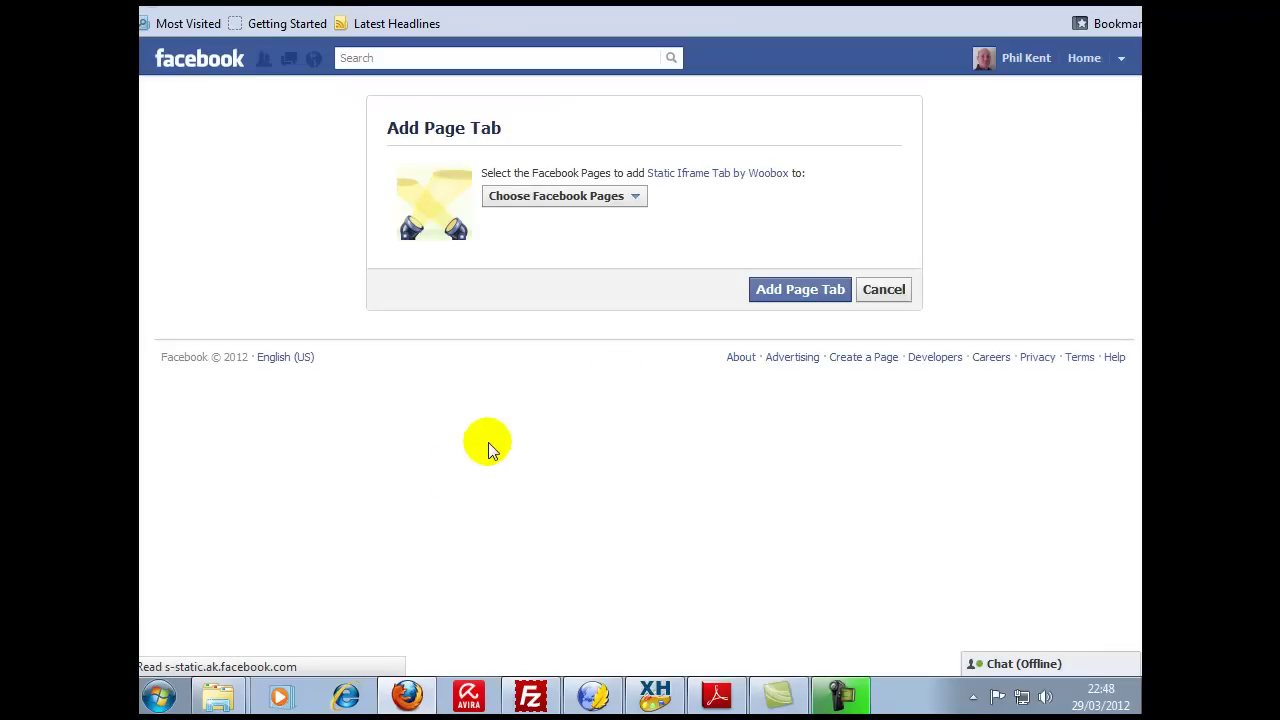
pyautogui.click(638, 198)
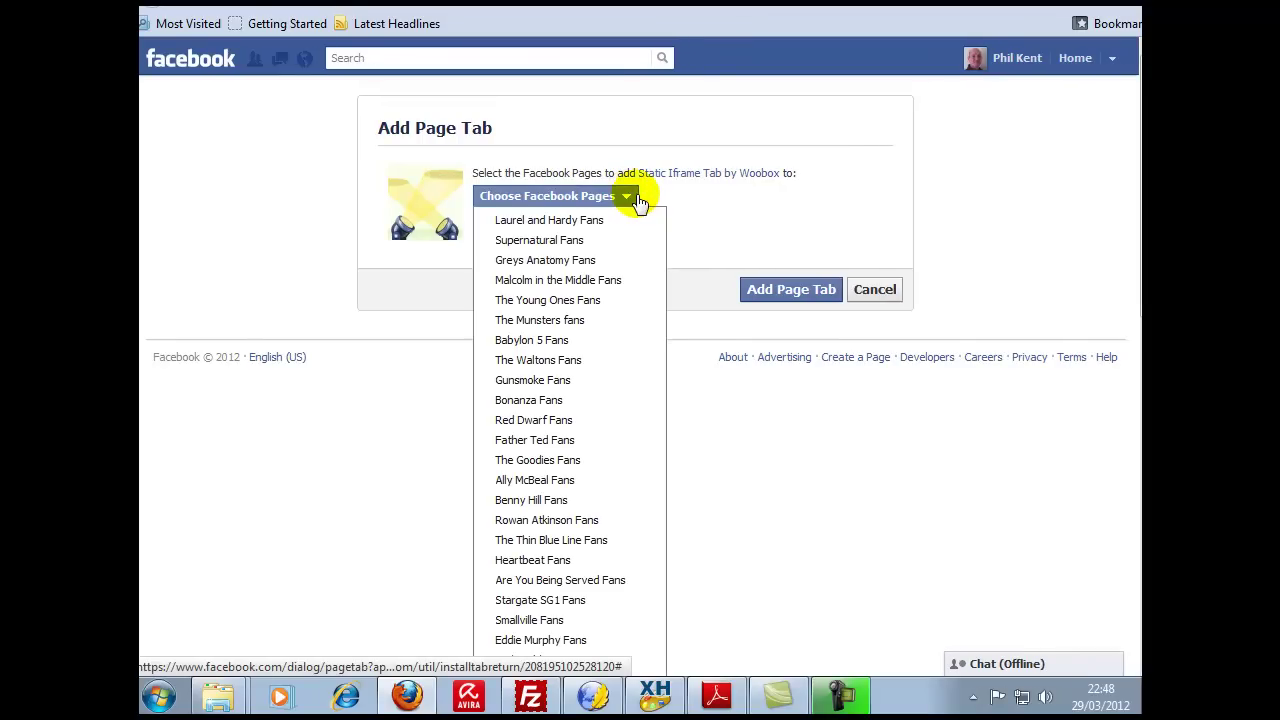
pyautogui.click(585, 220)
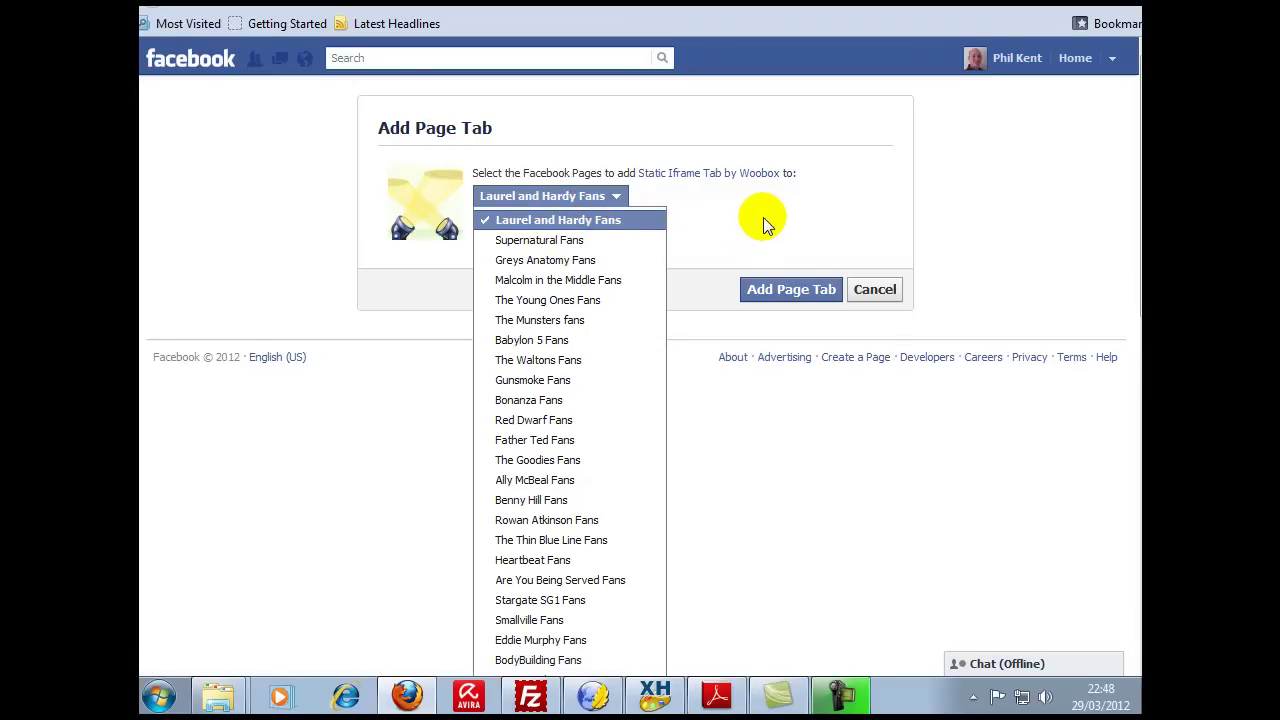
pyautogui.click(780, 296)
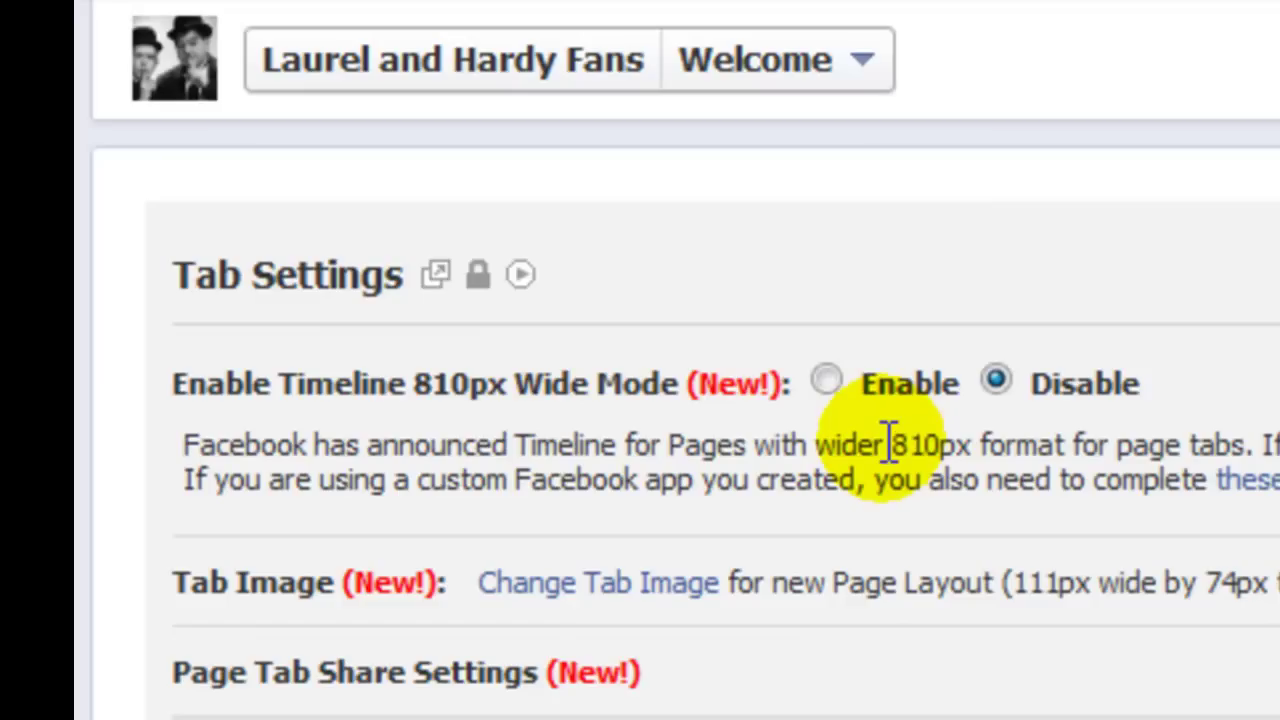
# Step: Enable Timeline 810px Wide Mode in the Welcome tab's settings and go to the HTML page source area
pyautogui.click(825, 382)
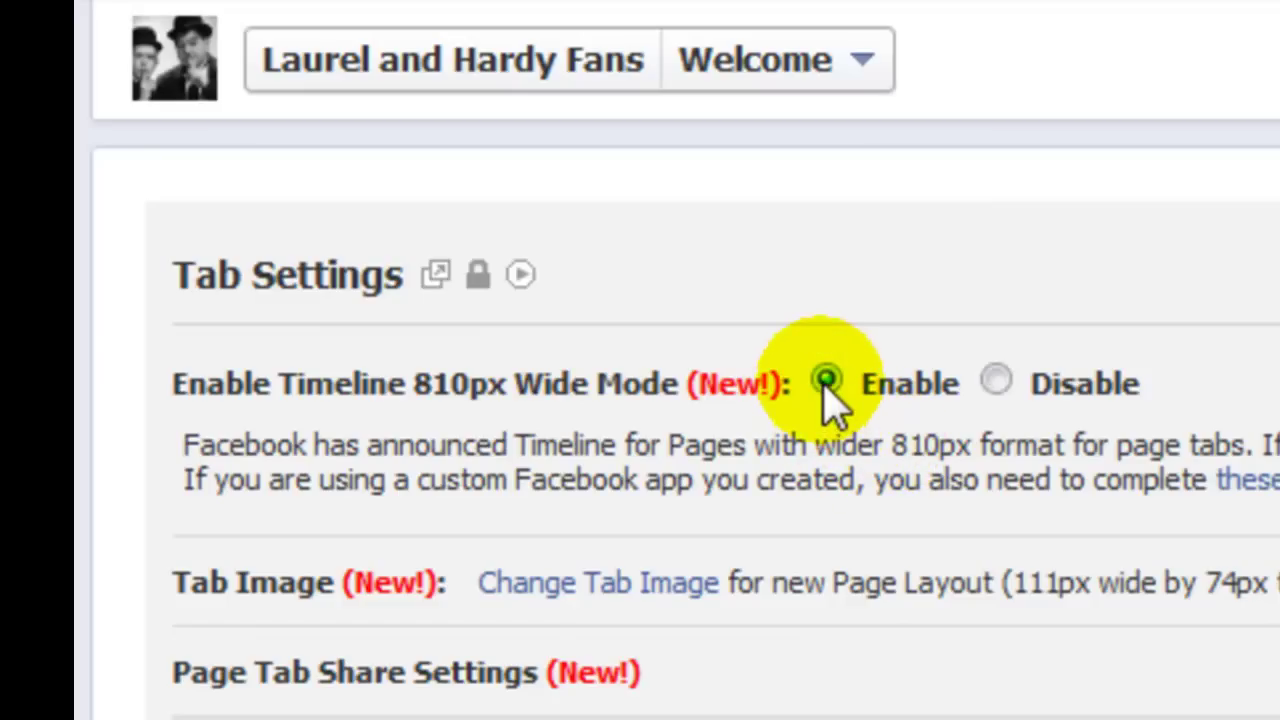
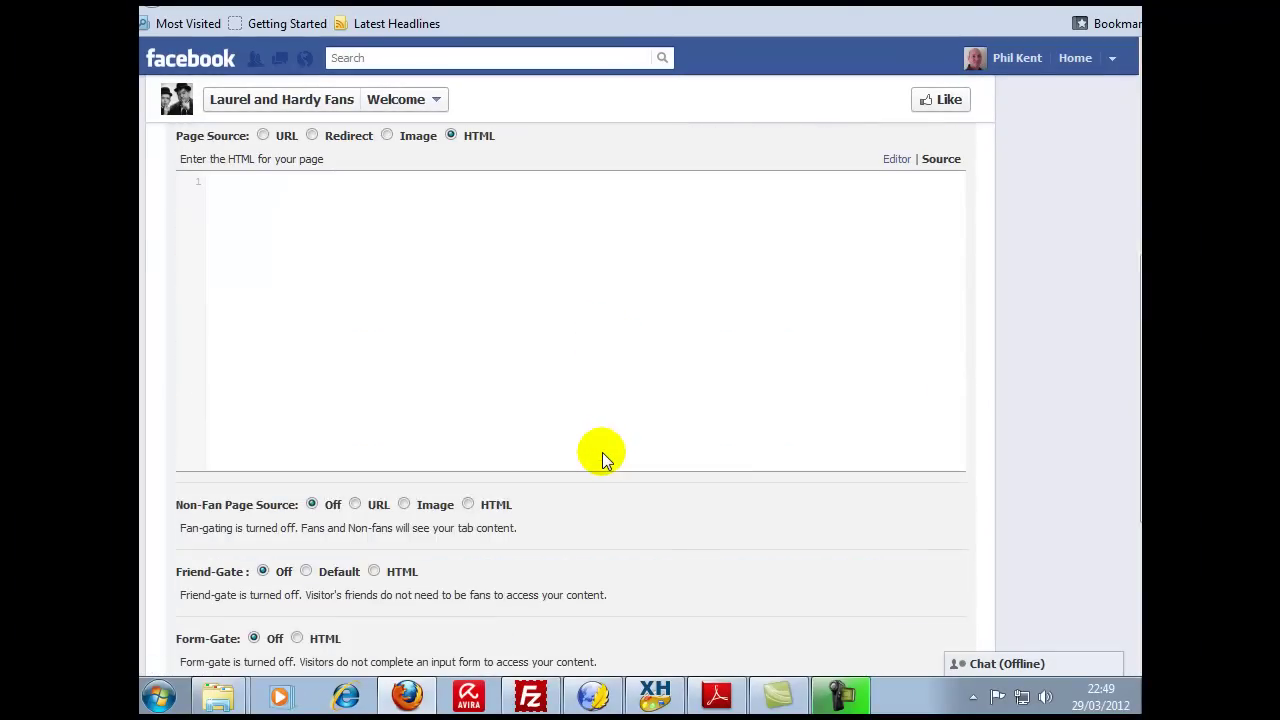
pyautogui.scroll(-1, 570, 475)
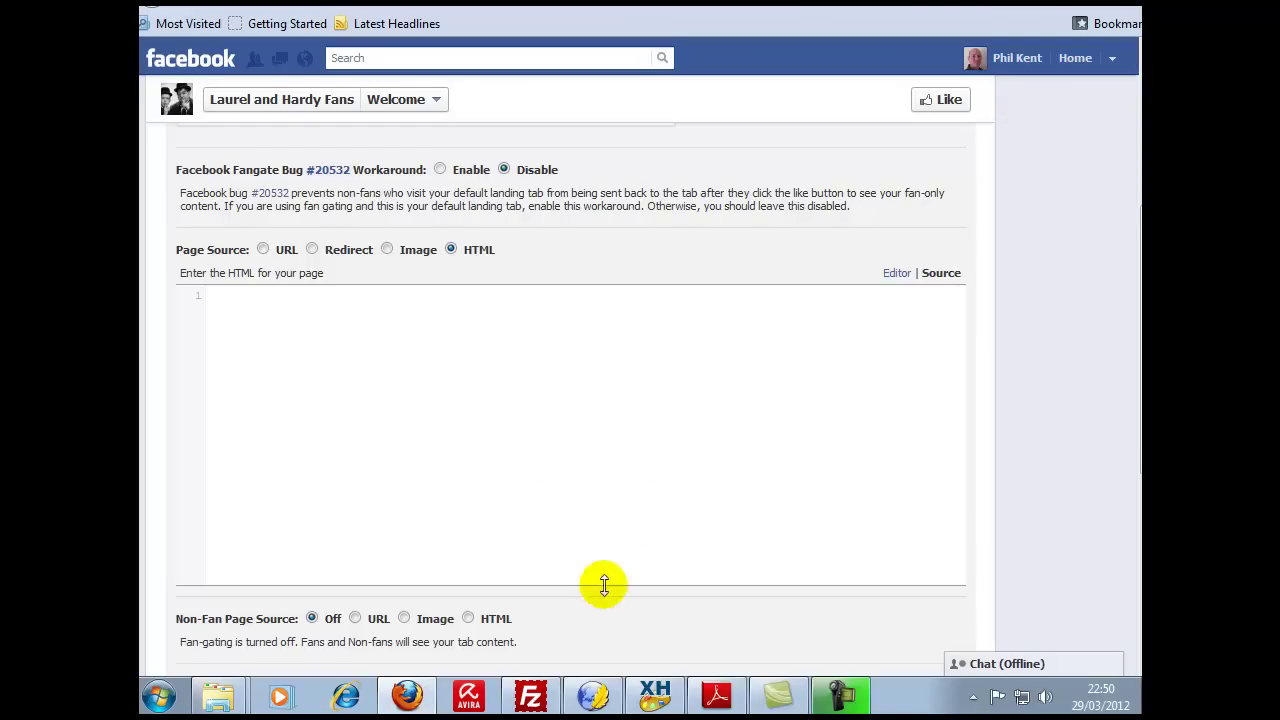
# Step: Examine the ebook download page design in KompoZer, then the browser's open Laurel and Hardy ebook searches and PDF
pyautogui.click(593, 698)
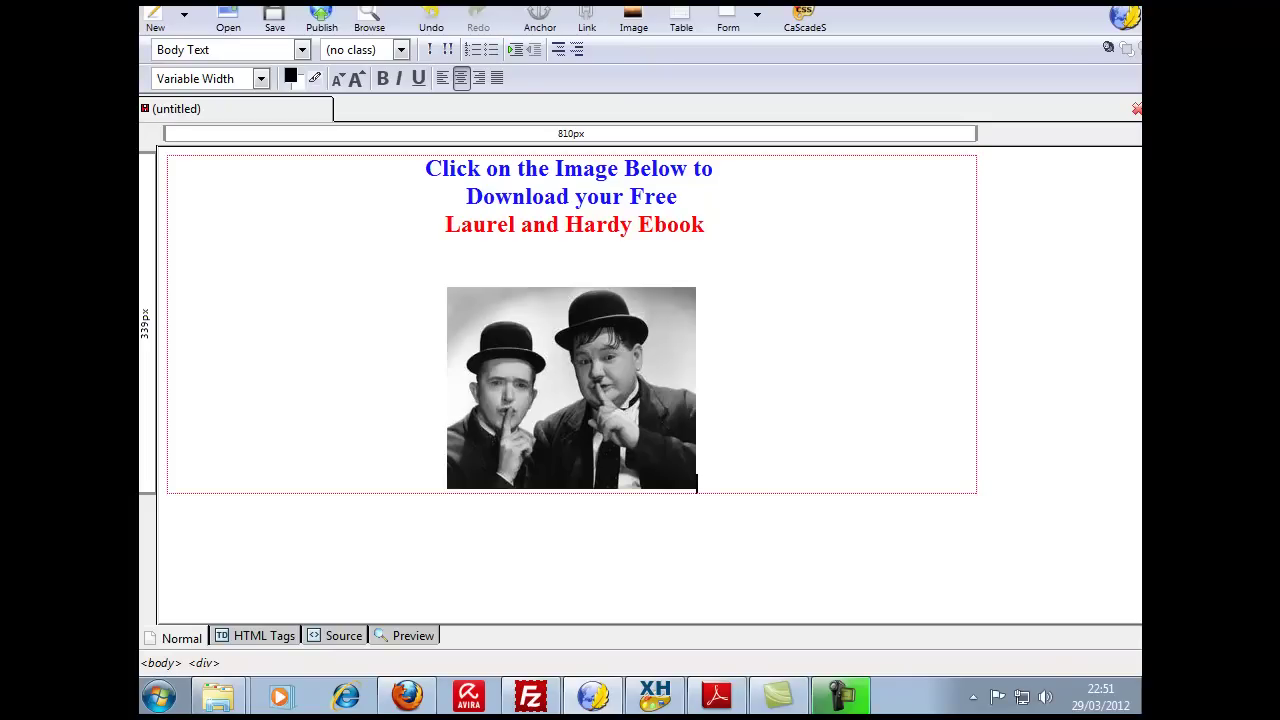
pyautogui.hotkey('alt', 'Tab')
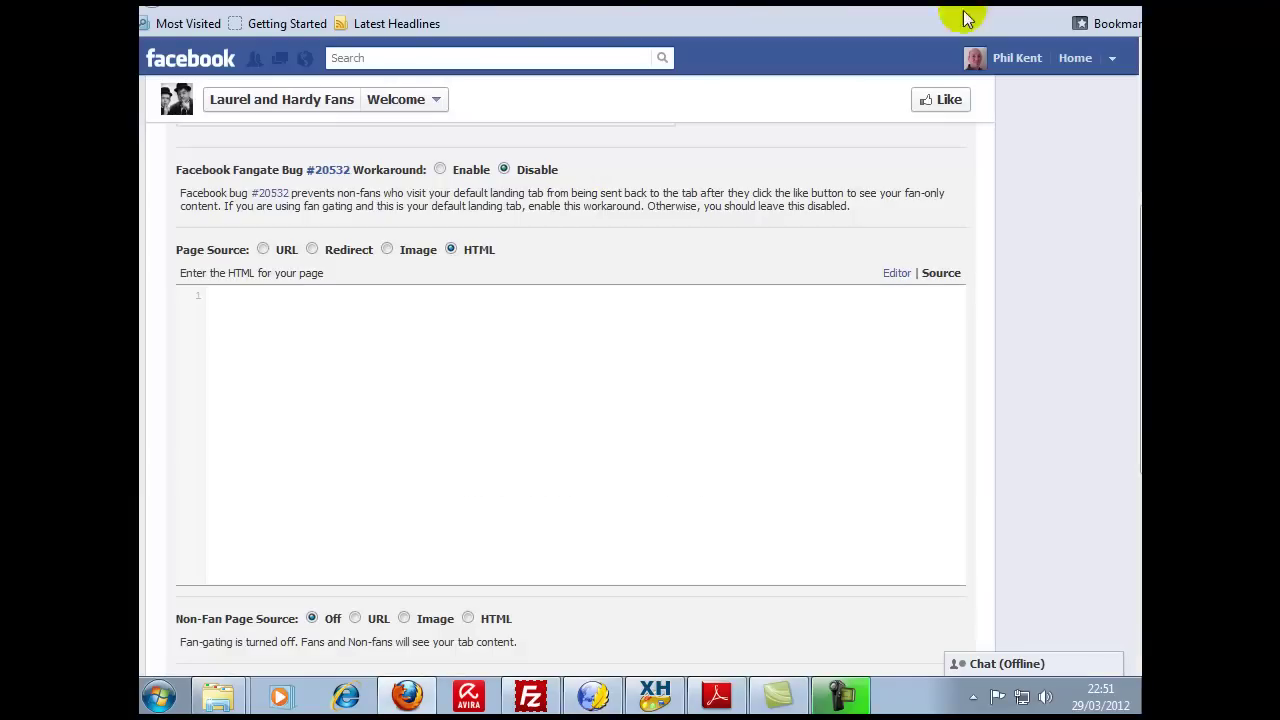
pyautogui.hotkey('ctrl', 'Tab')
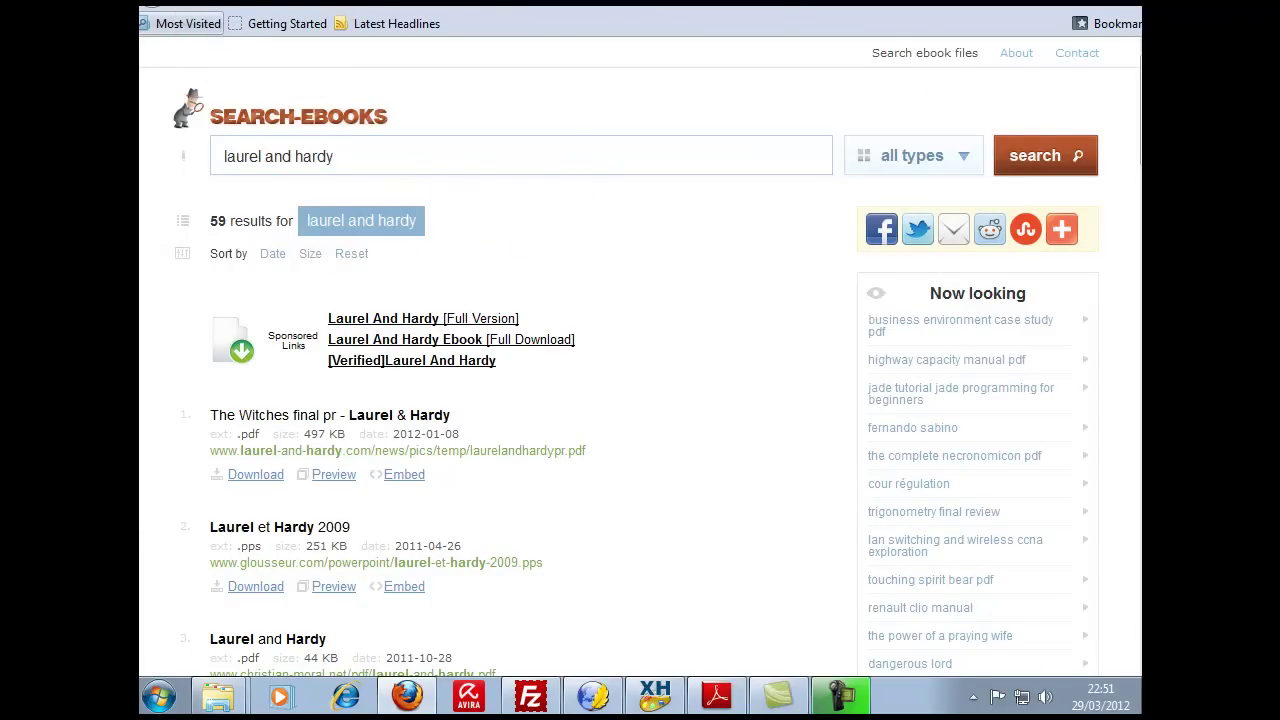
pyautogui.hotkey('ctrl', 'Tab')
pyautogui.hotkey('ctrl', 'Tab')
pyautogui.hotkey('ctrl', 'Tab')
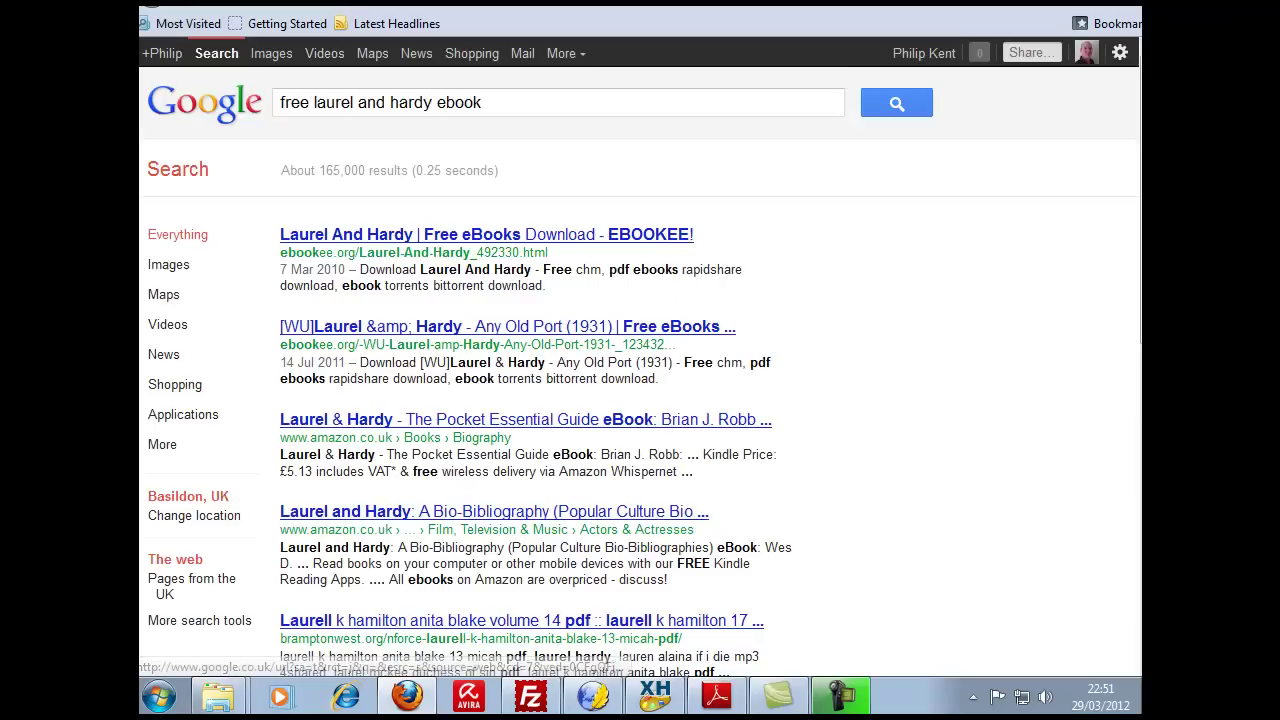
pyautogui.hotkey('ctrl', 'Tab')
pyautogui.hotkey('ctrl', 'Tab')
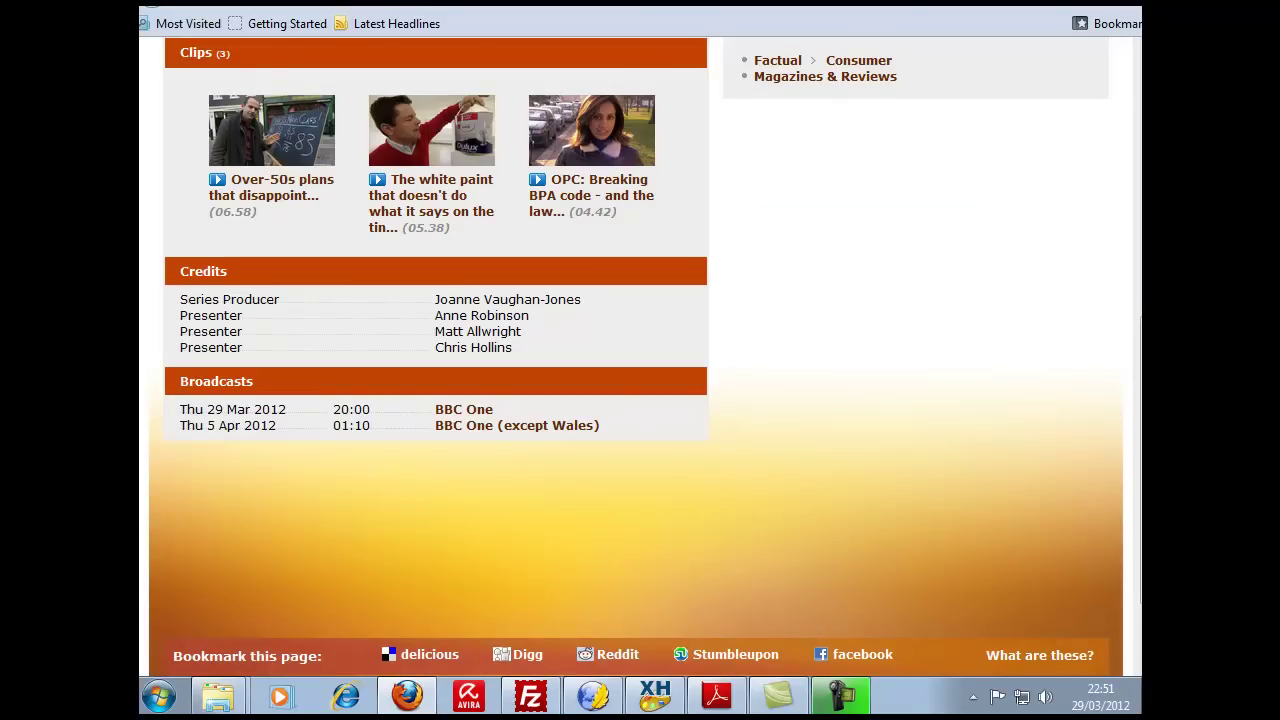
pyautogui.hotkey('ctrl', 'Tab')
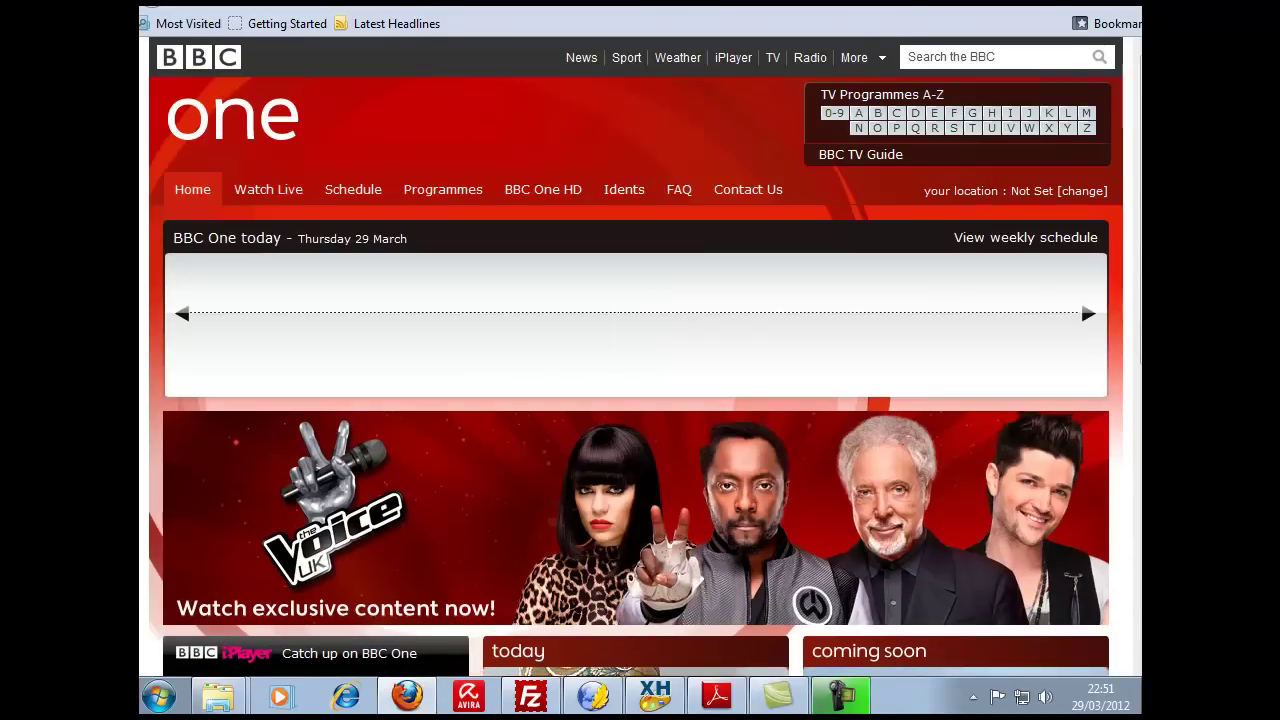
pyautogui.hotkey('ctrl', 'Tab')
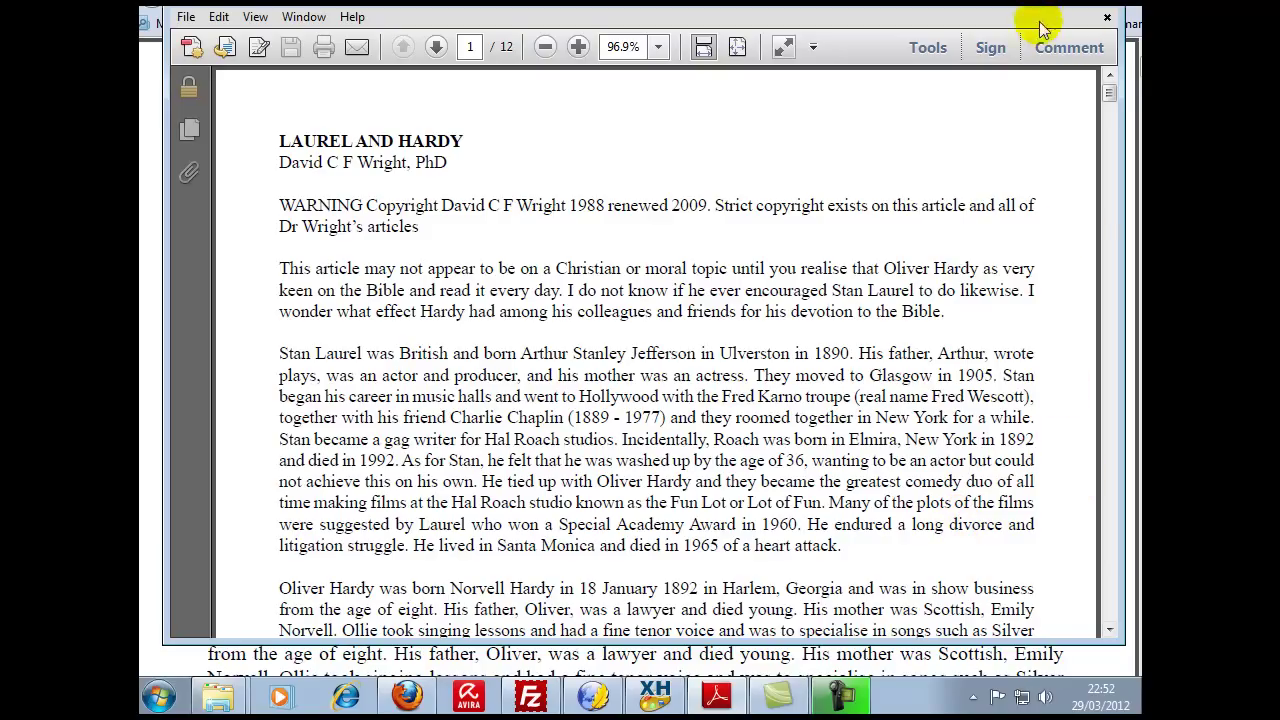
pyautogui.hotkey('alt', 'Tab')
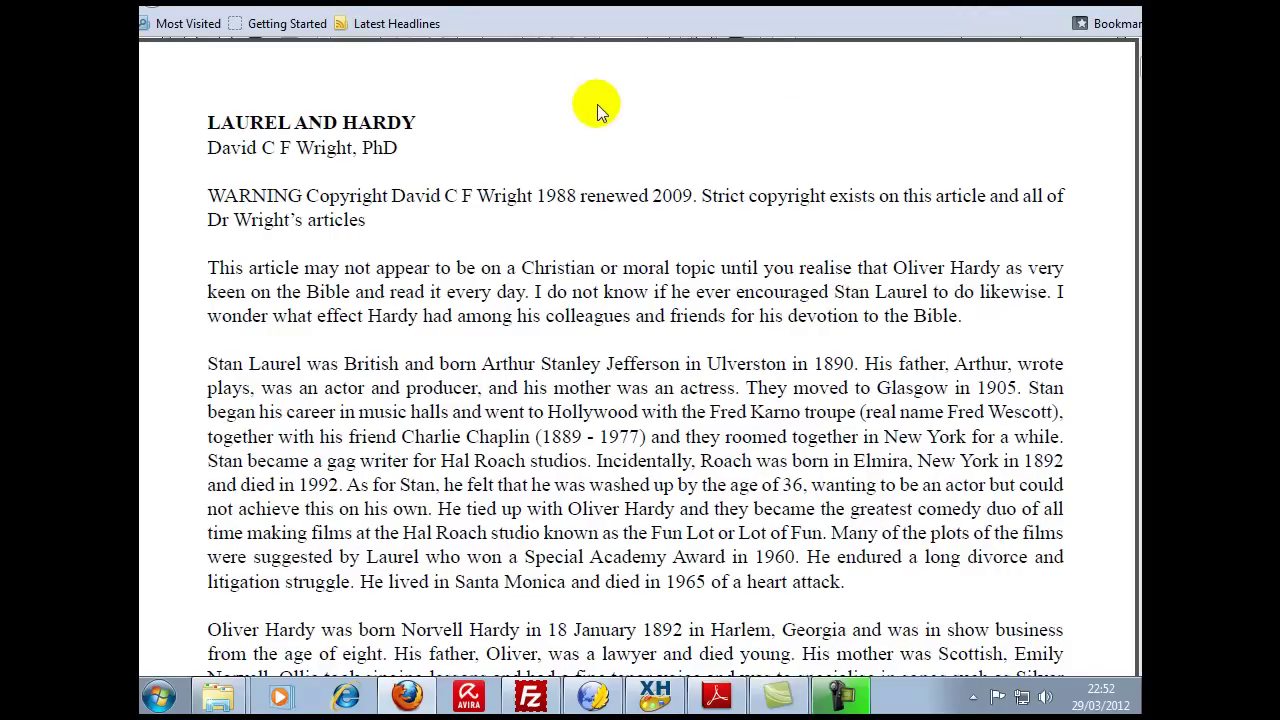
pyautogui.rightClick(392, 4)
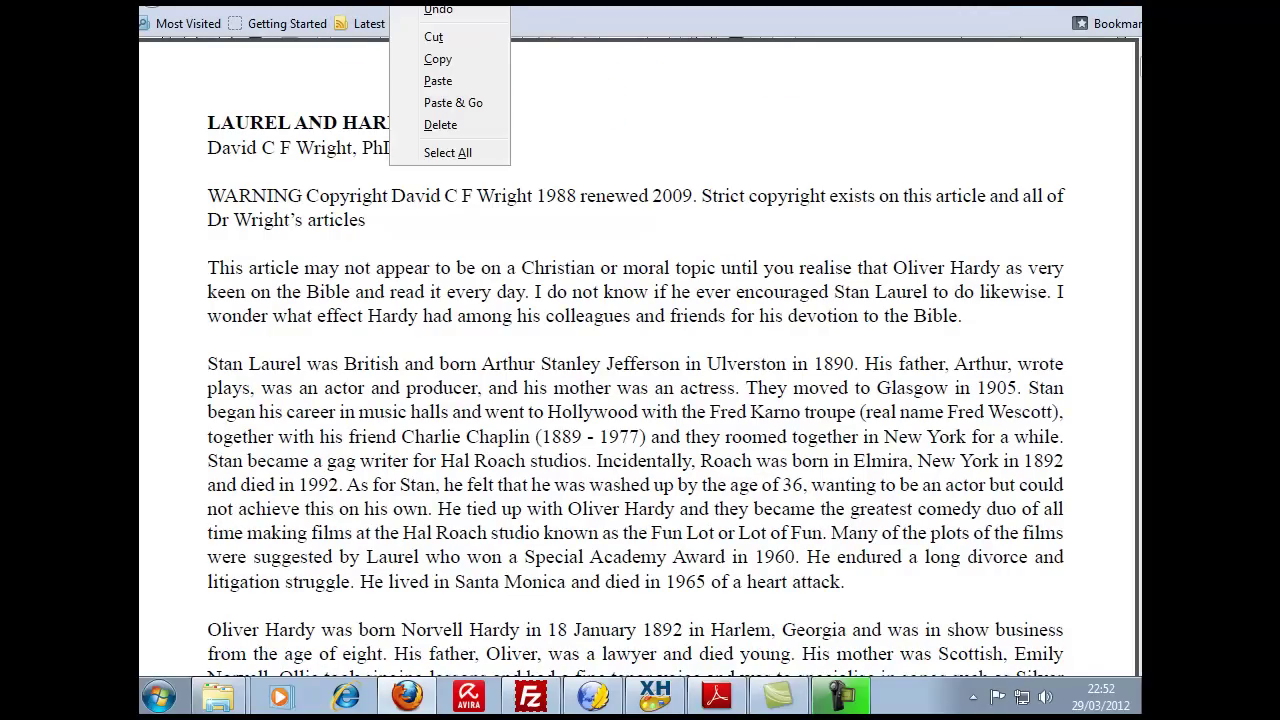
pyautogui.click(444, 60)
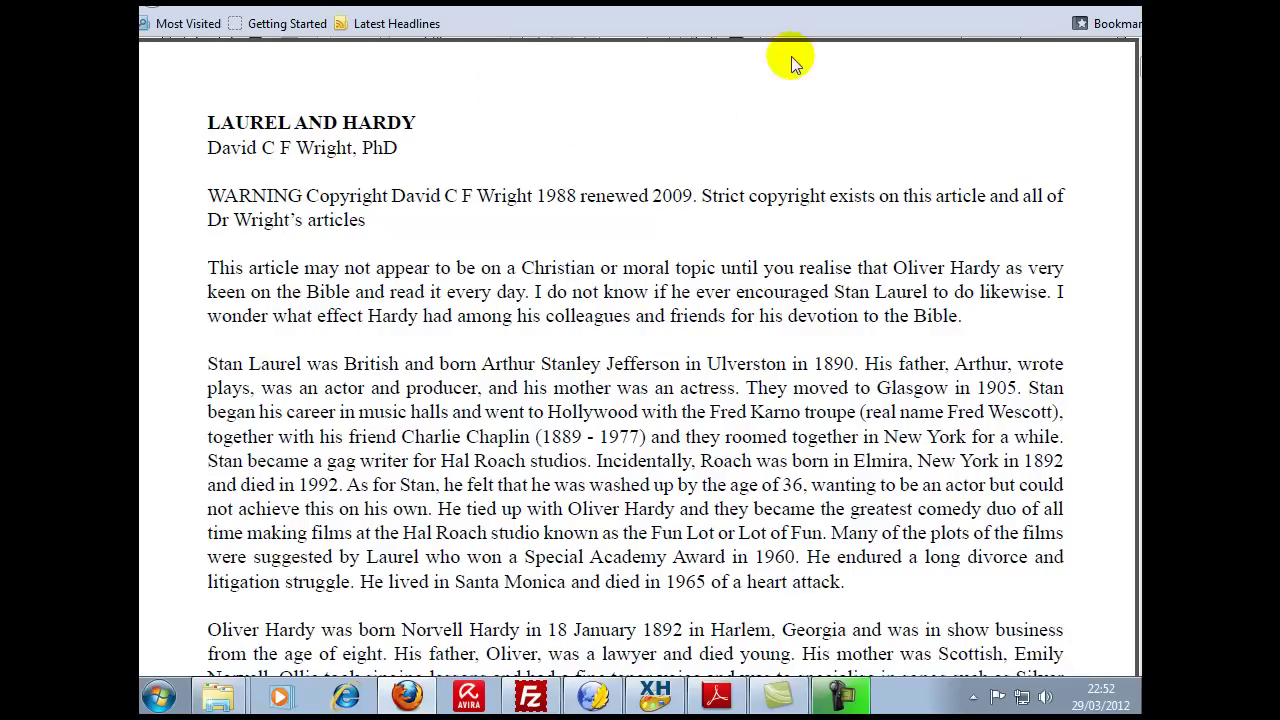
pyautogui.click(592, 697)
pyautogui.click(569, 415)
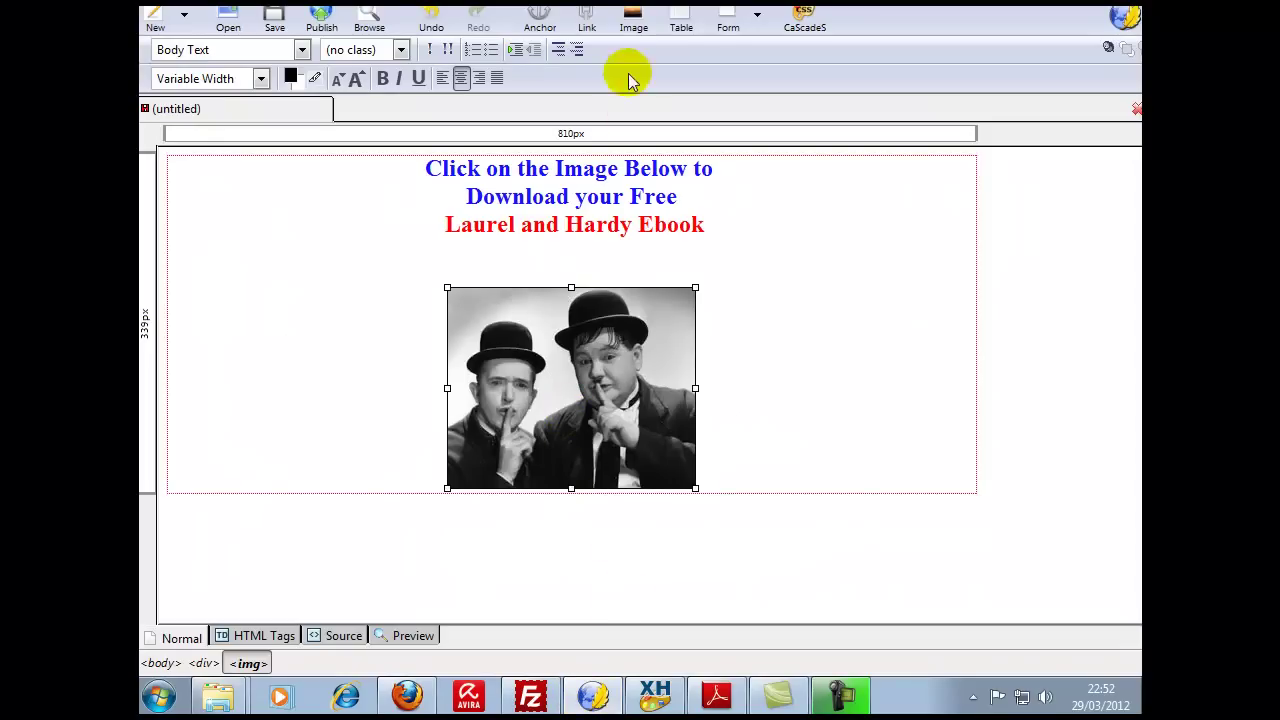
pyautogui.click(584, 20)
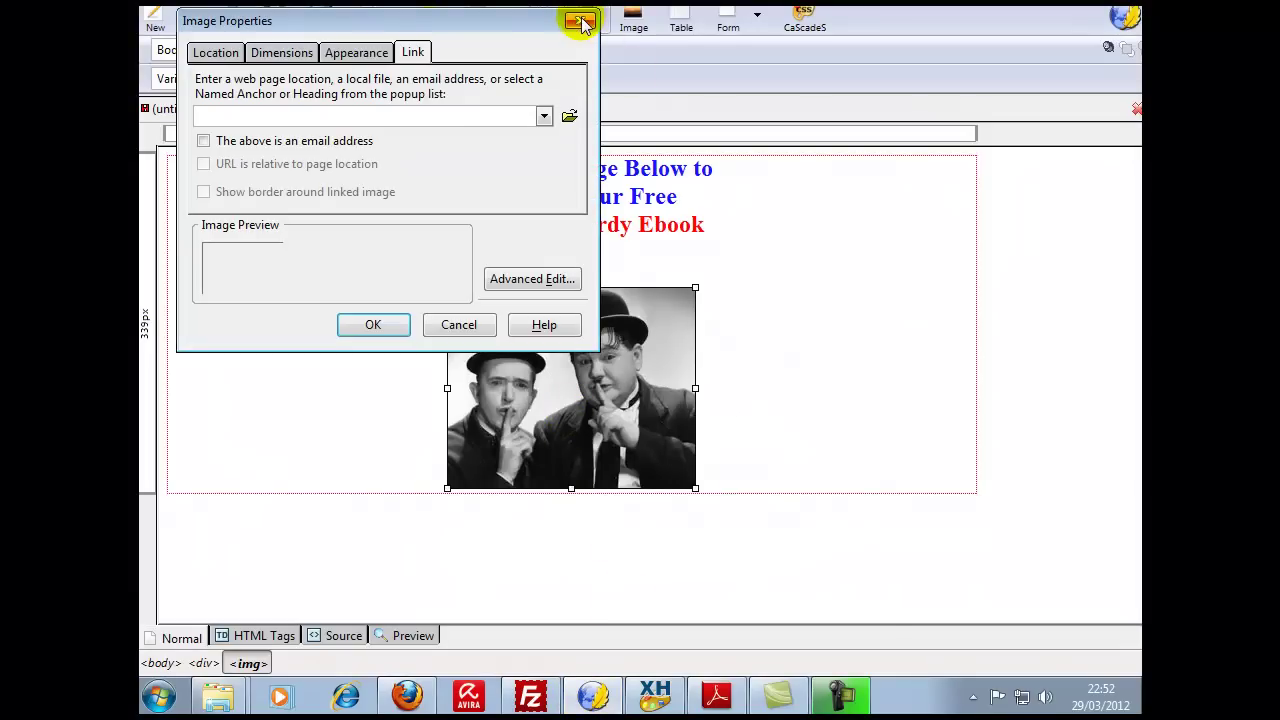
pyautogui.rightClick(443, 114)
pyautogui.click(490, 192)
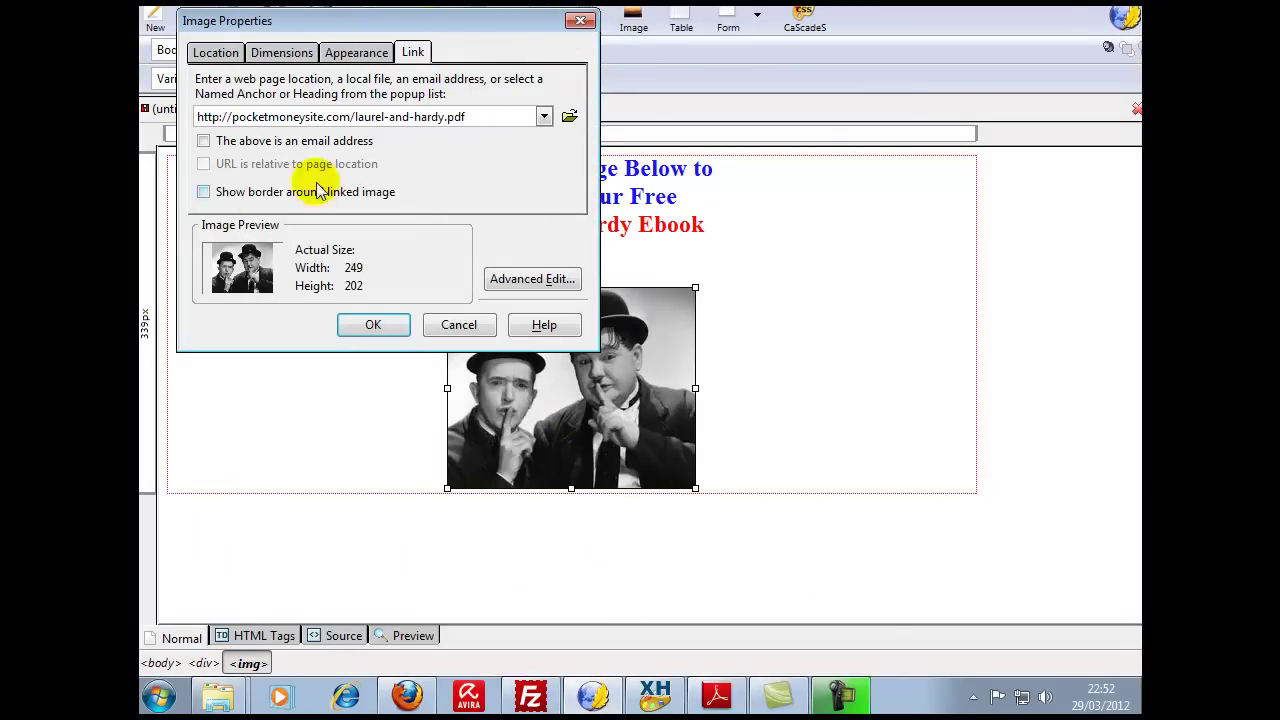
pyautogui.click(372, 326)
# Step: Set the Laurel and Hardy image's link to be opened in a new window
pyautogui.click(610, 380)
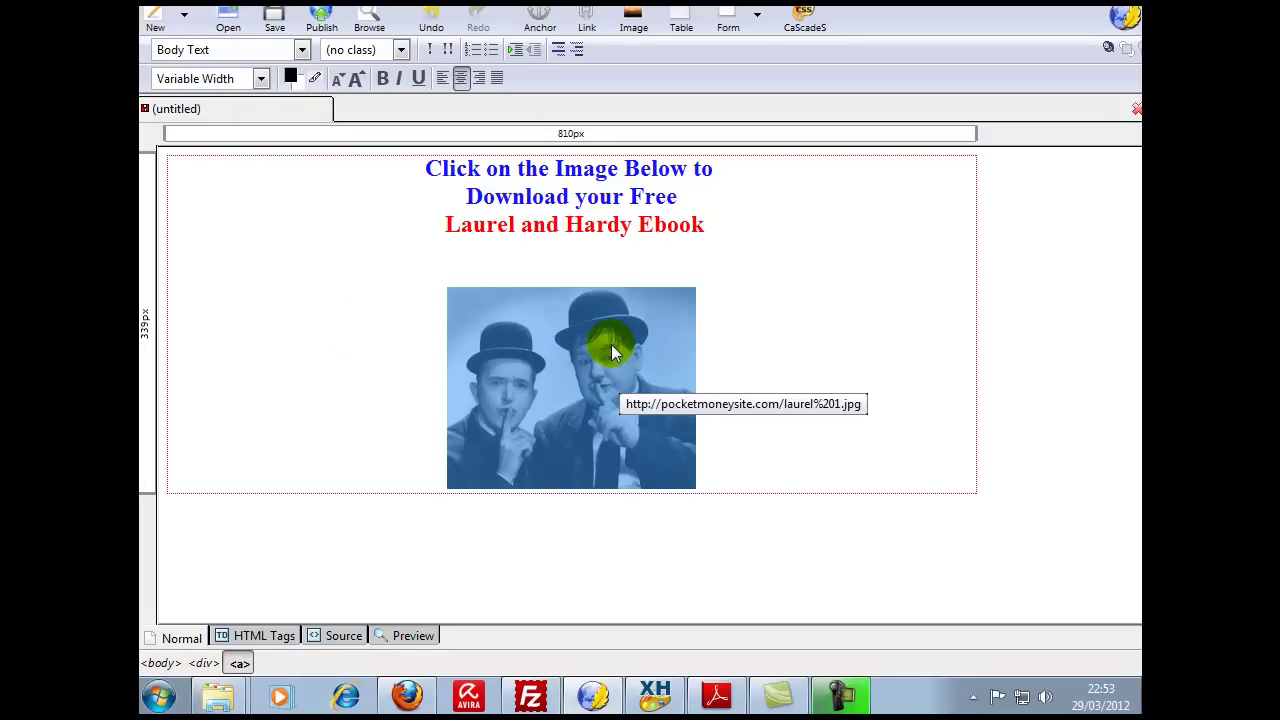
pyautogui.click(634, 26)
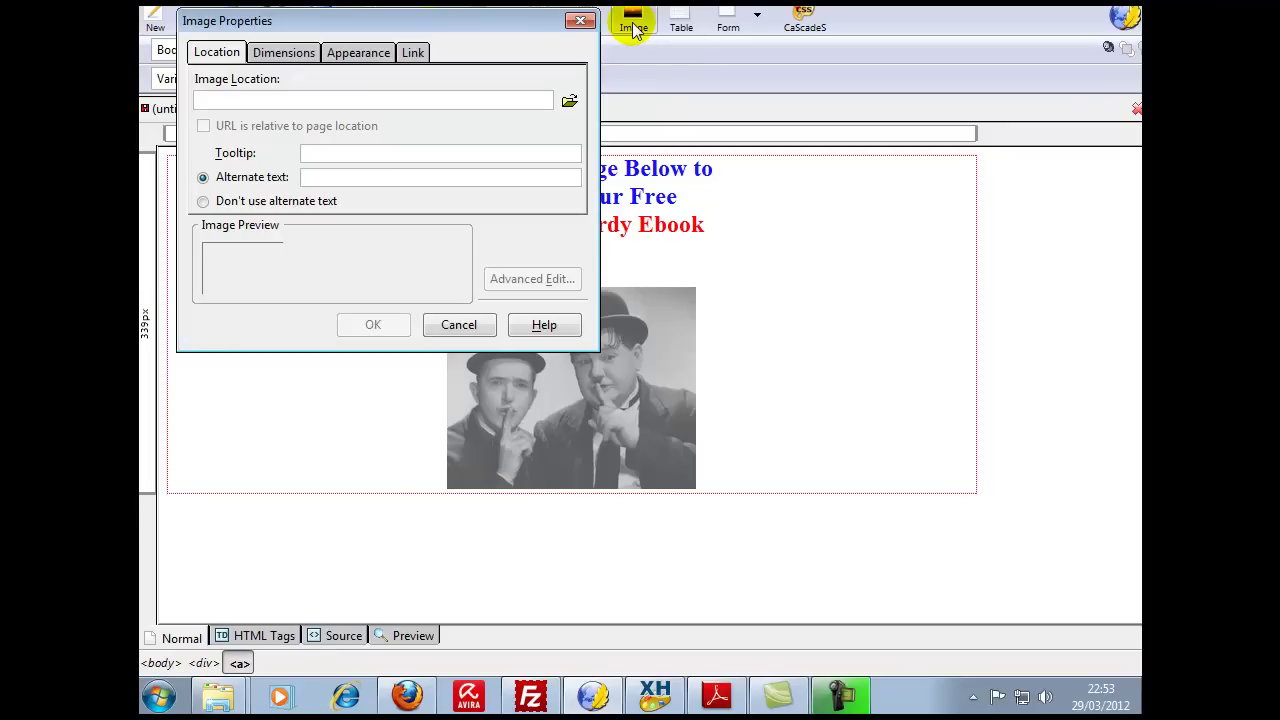
pyautogui.click(449, 326)
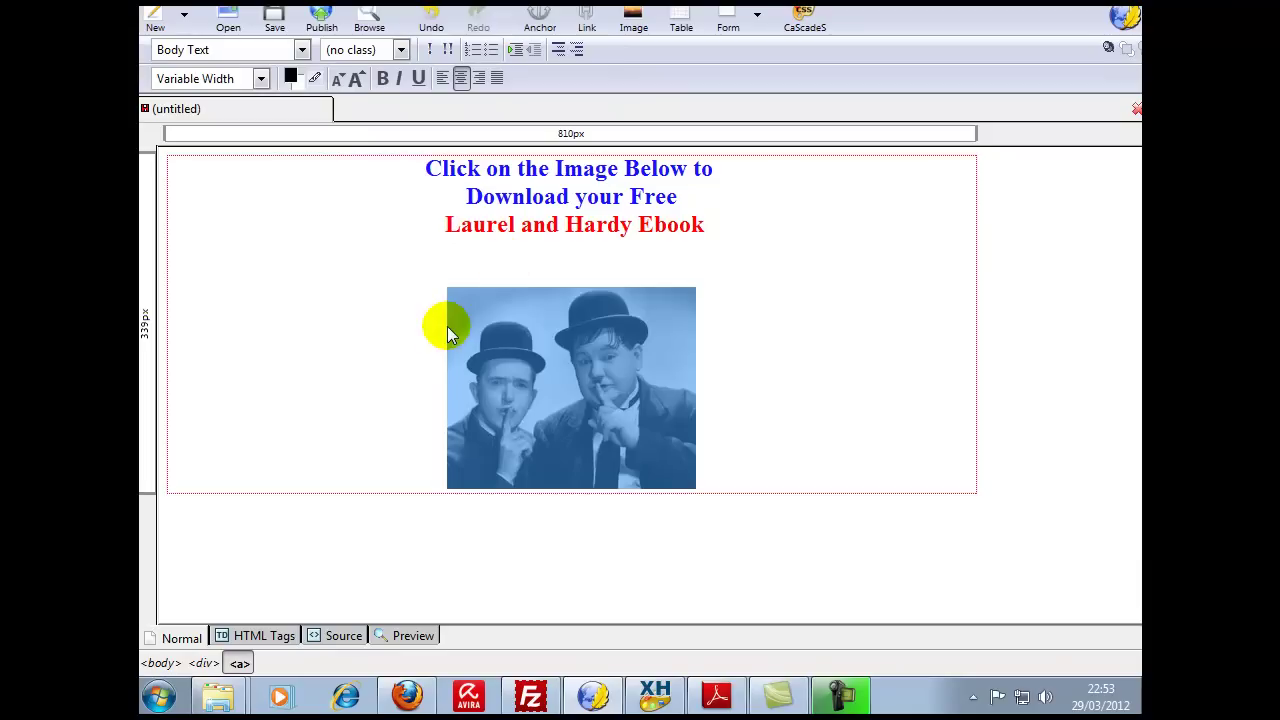
pyautogui.click(584, 20)
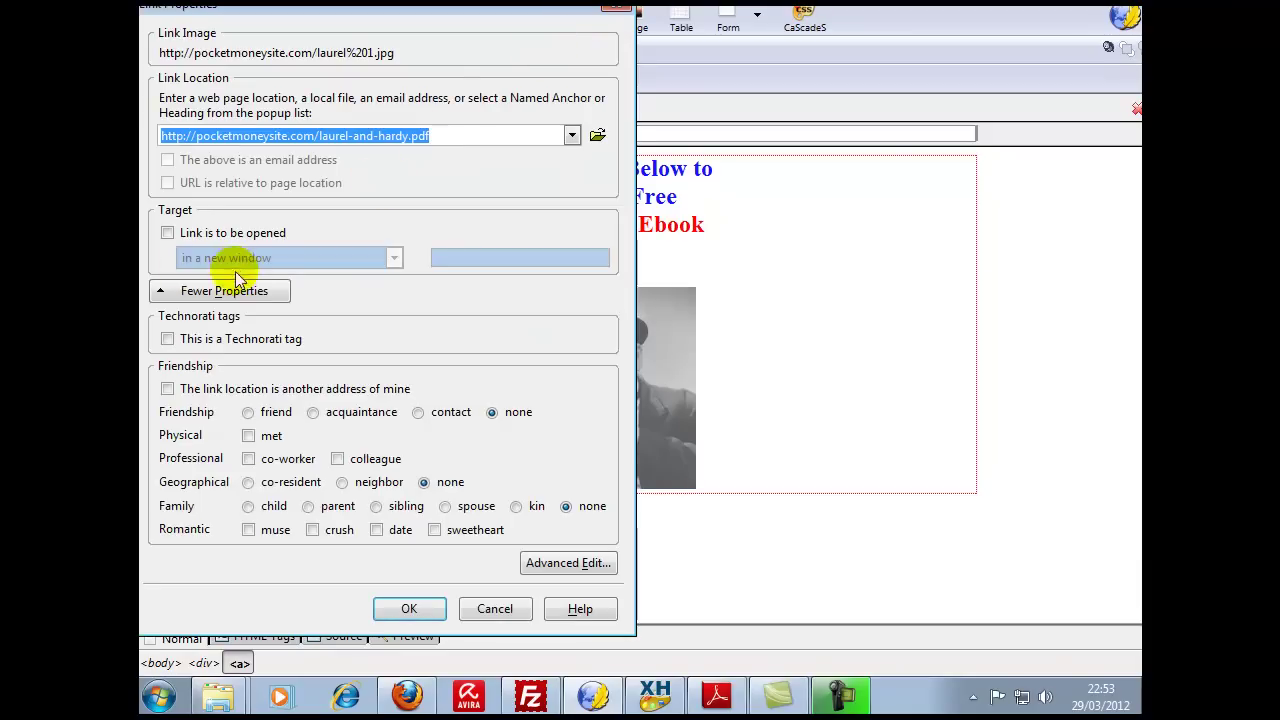
pyautogui.click(167, 233)
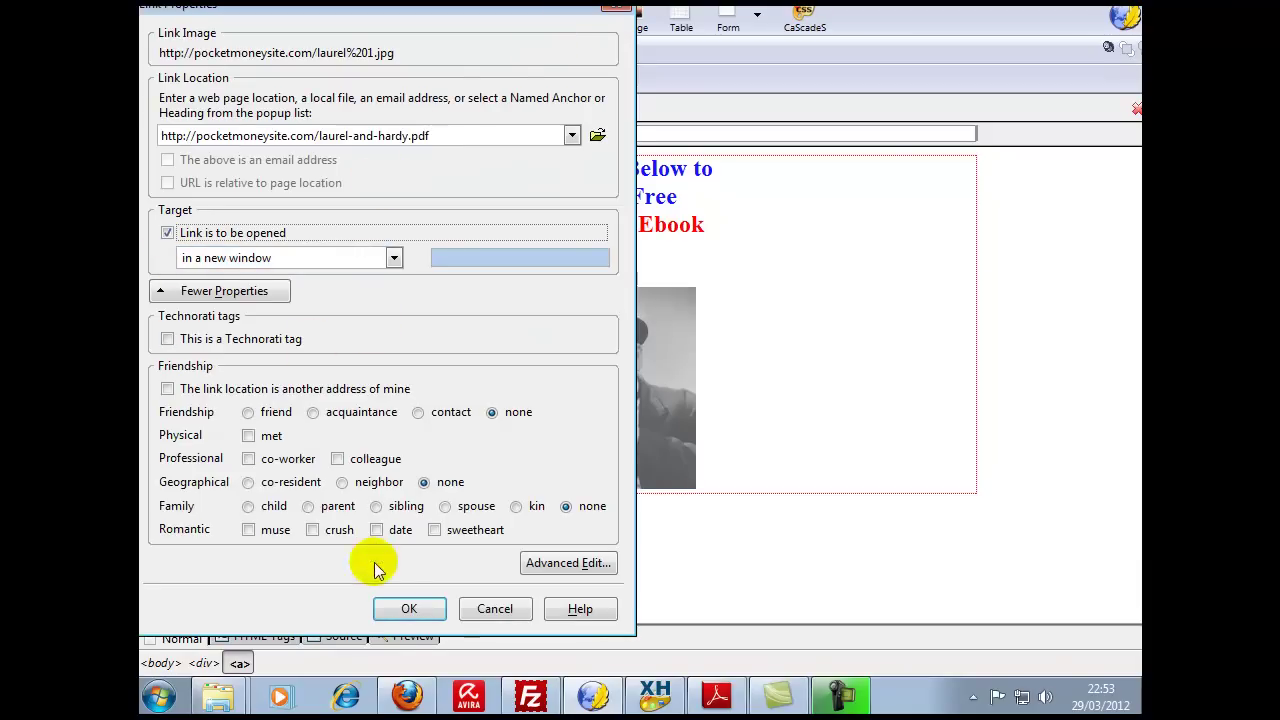
pyautogui.click(409, 609)
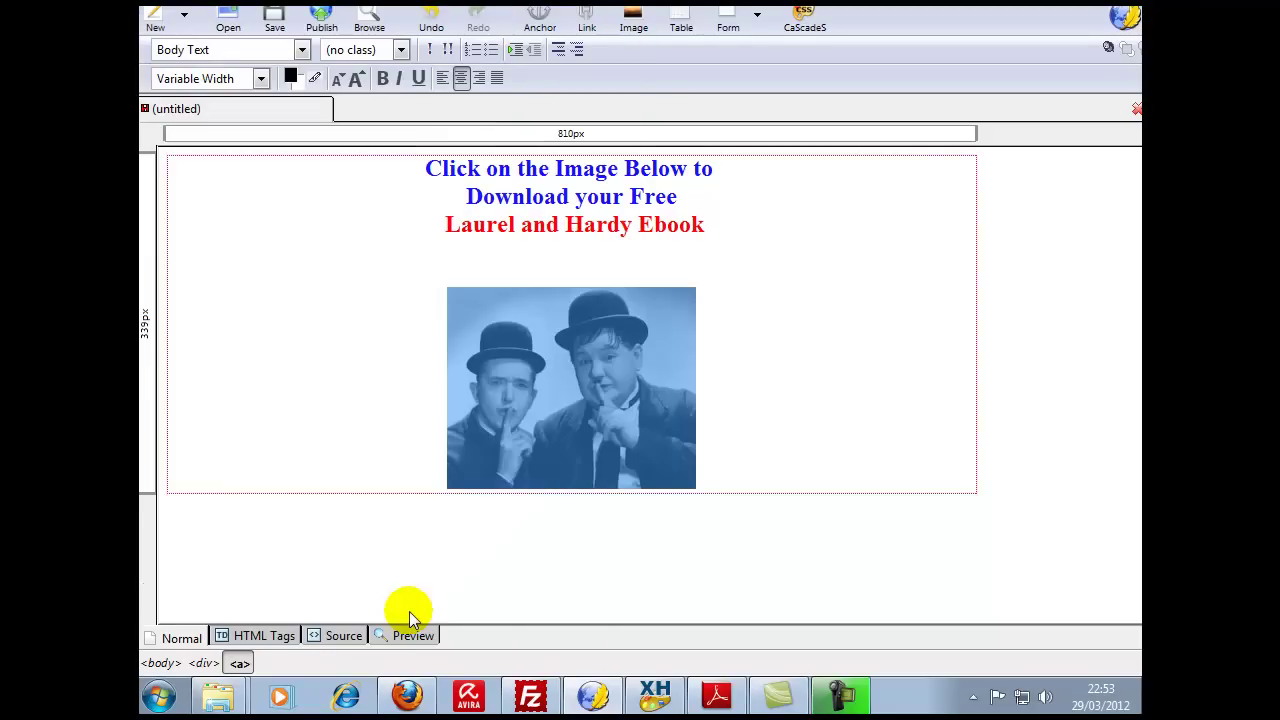
# Step: Copy the page's HTML source code from <html> to </html> and switch back to the Firefox browser
pyautogui.click(339, 640)
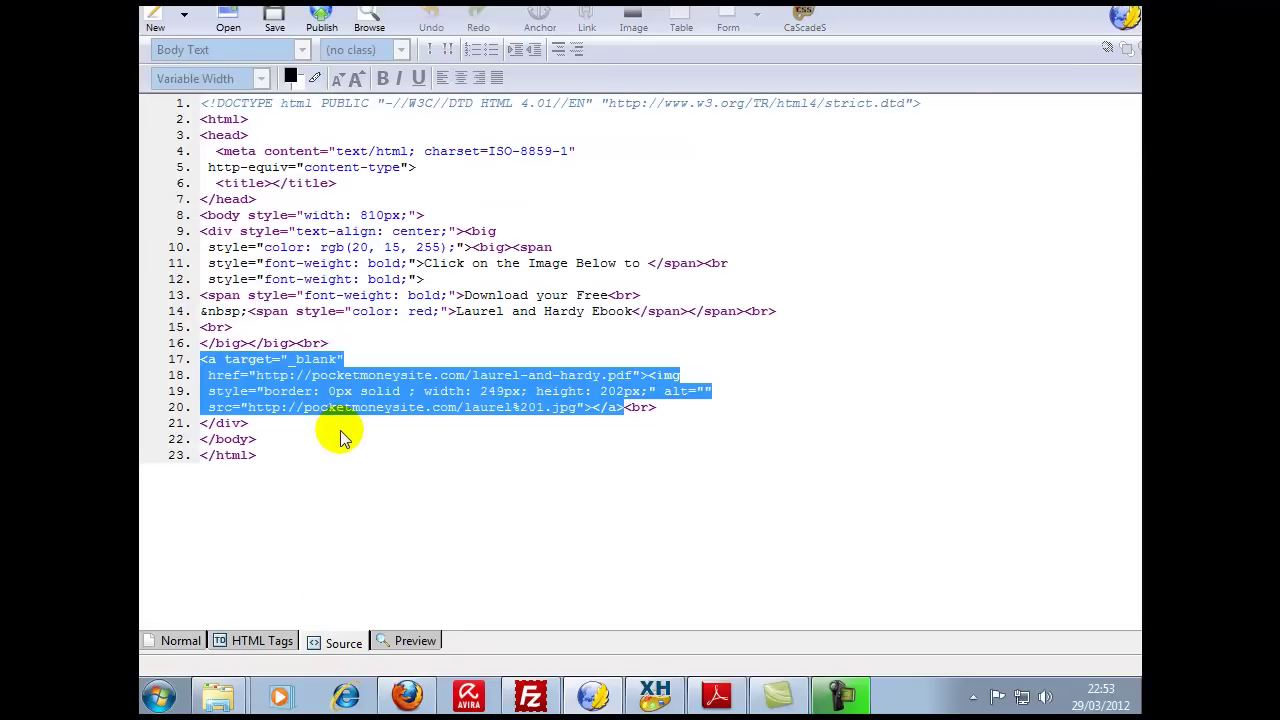
pyautogui.click(263, 533)
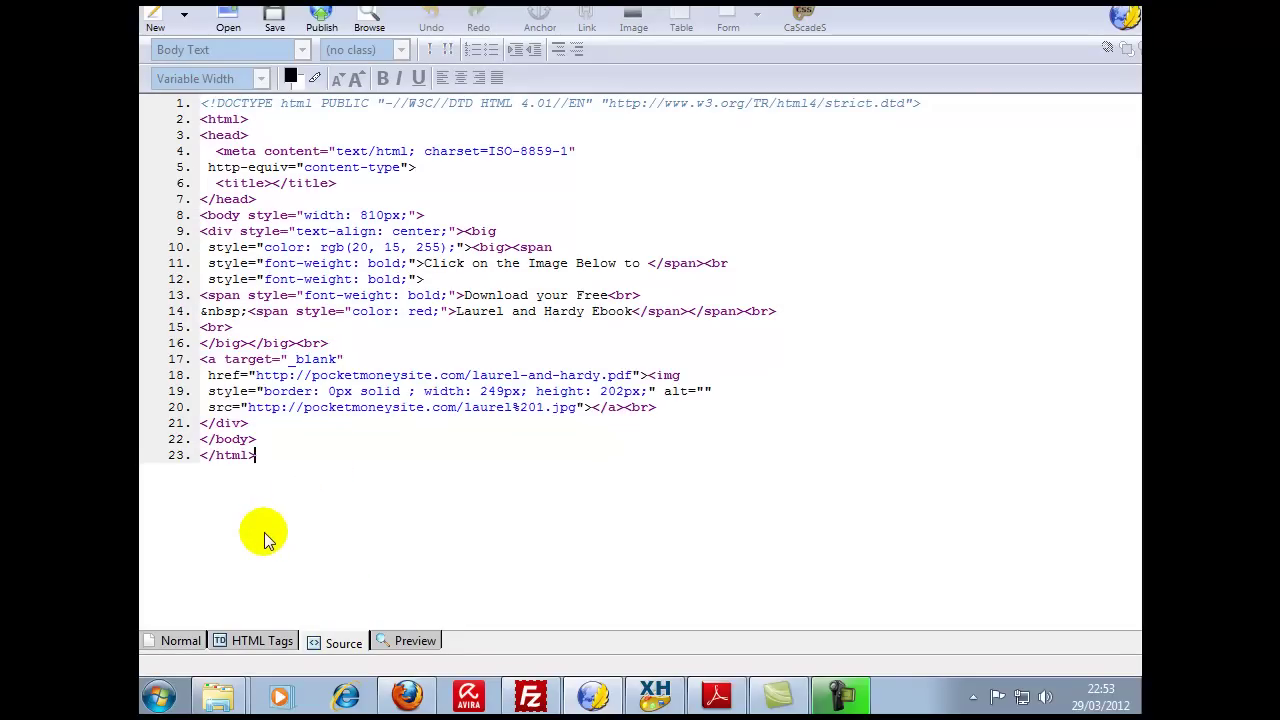
pyautogui.moveTo(200, 119); pyautogui.dragTo(352, 486)
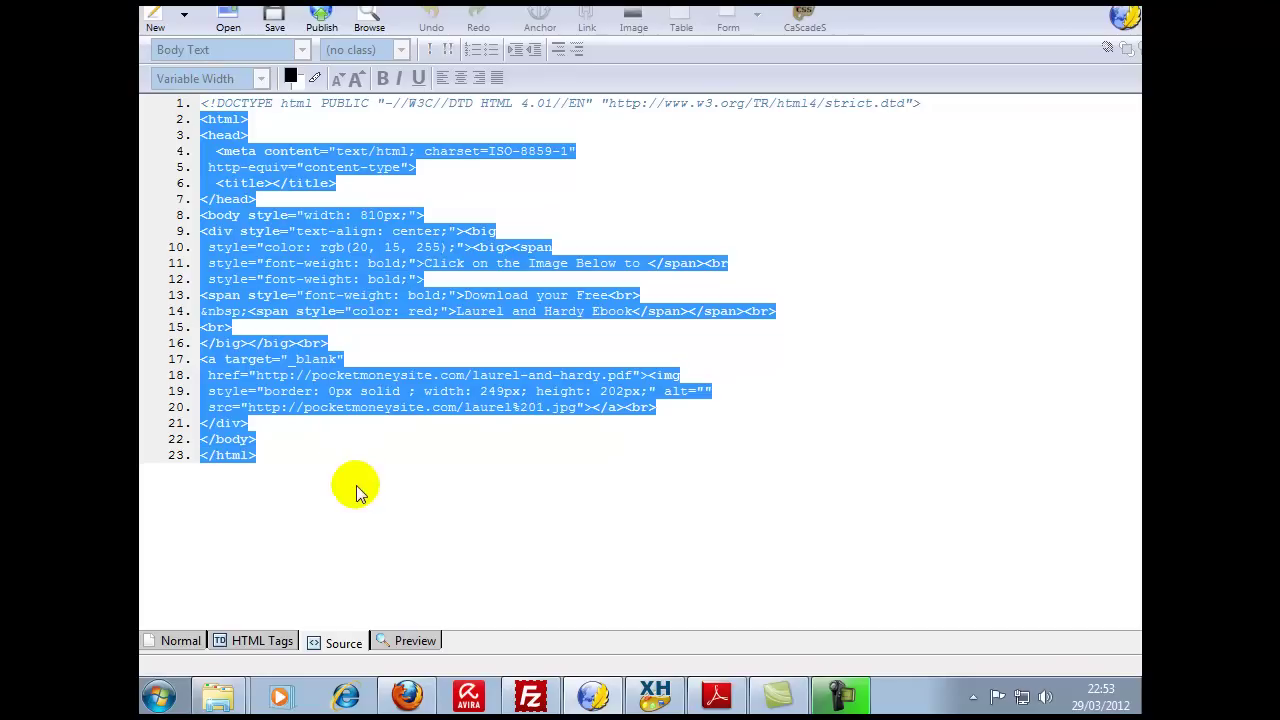
pyautogui.rightClick(345, 285)
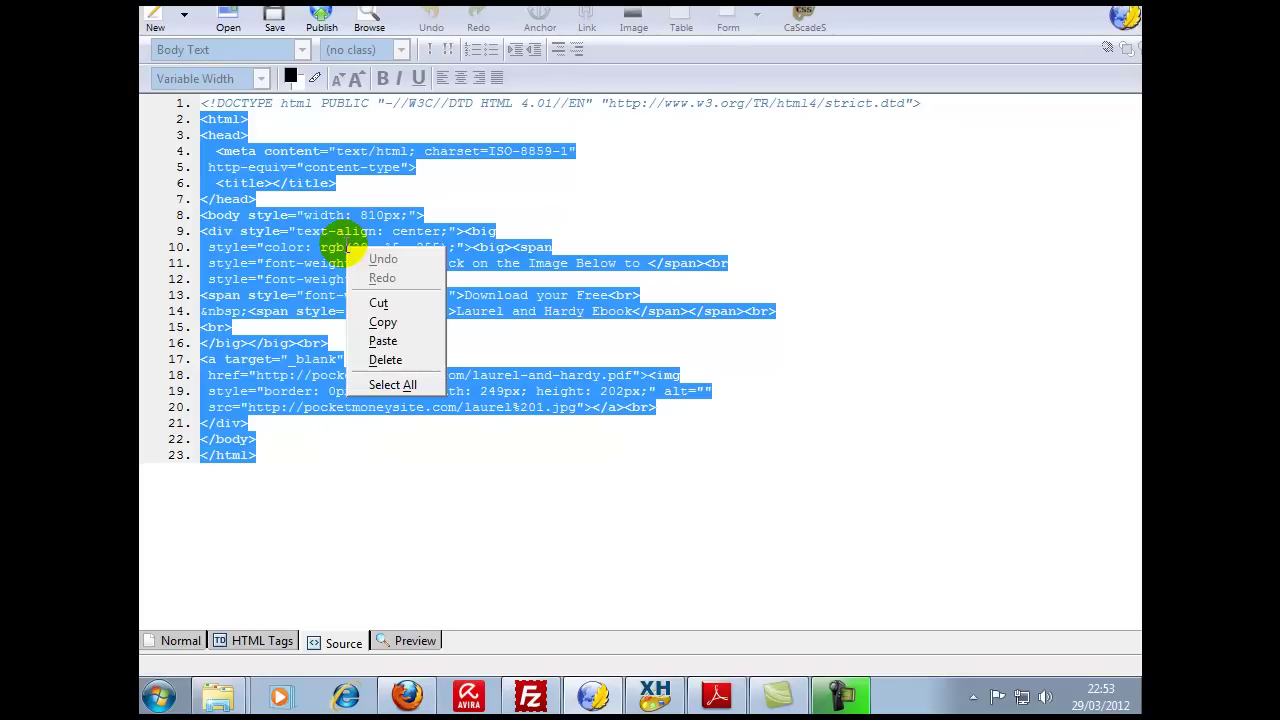
pyautogui.click(398, 322)
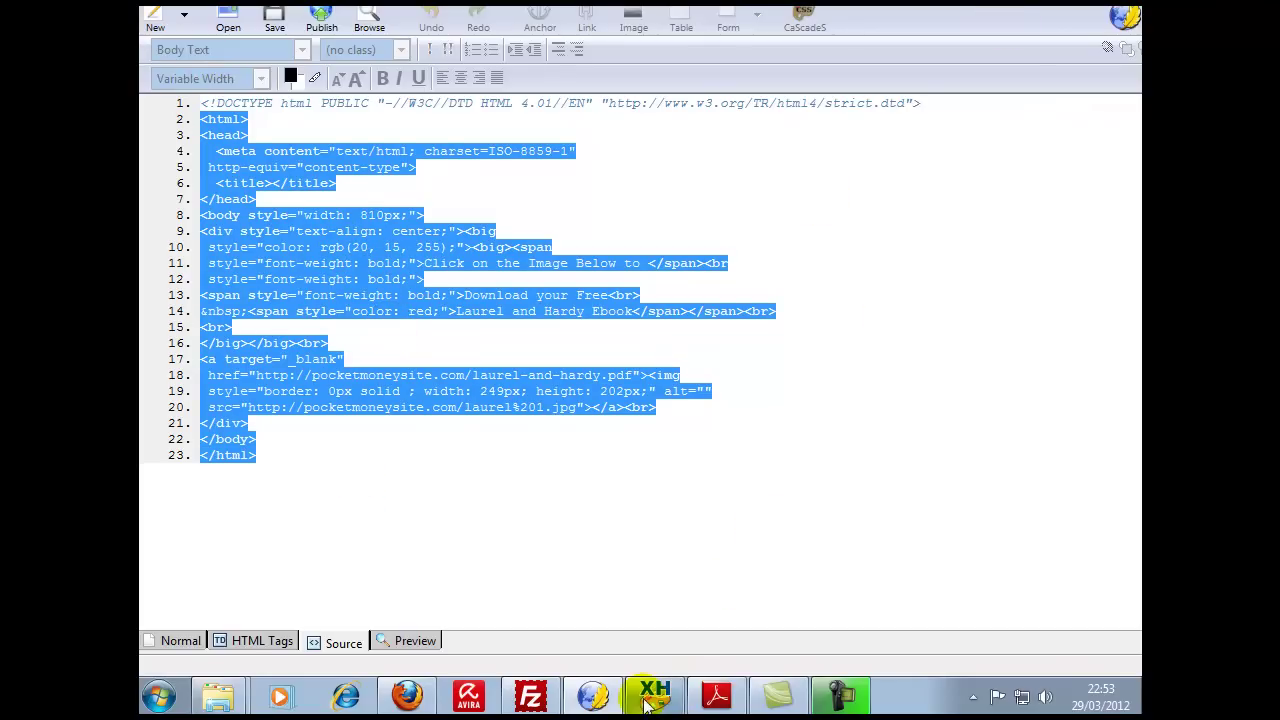
pyautogui.click(595, 703)
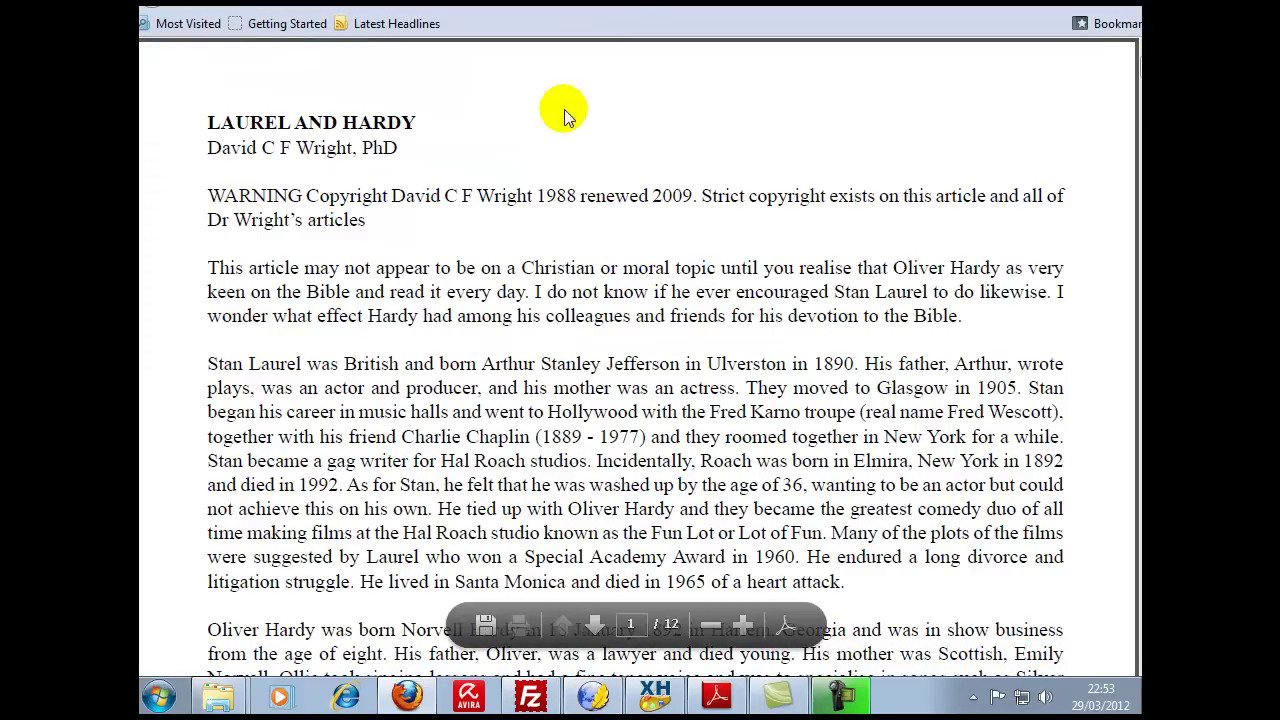
# Step: Paste the copied HTML code as the Welcome tab's page source and save the tab settings
pyautogui.hotkey('ctrl', 'Tab')
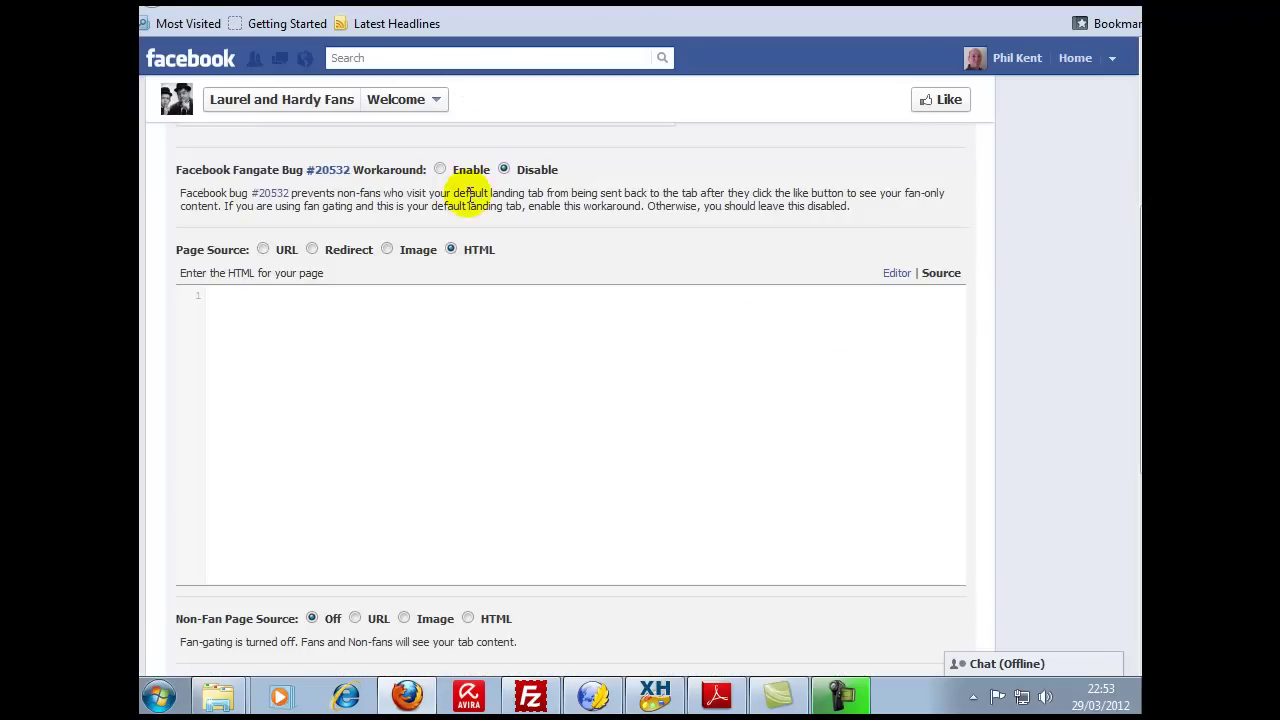
pyautogui.rightClick(441, 350)
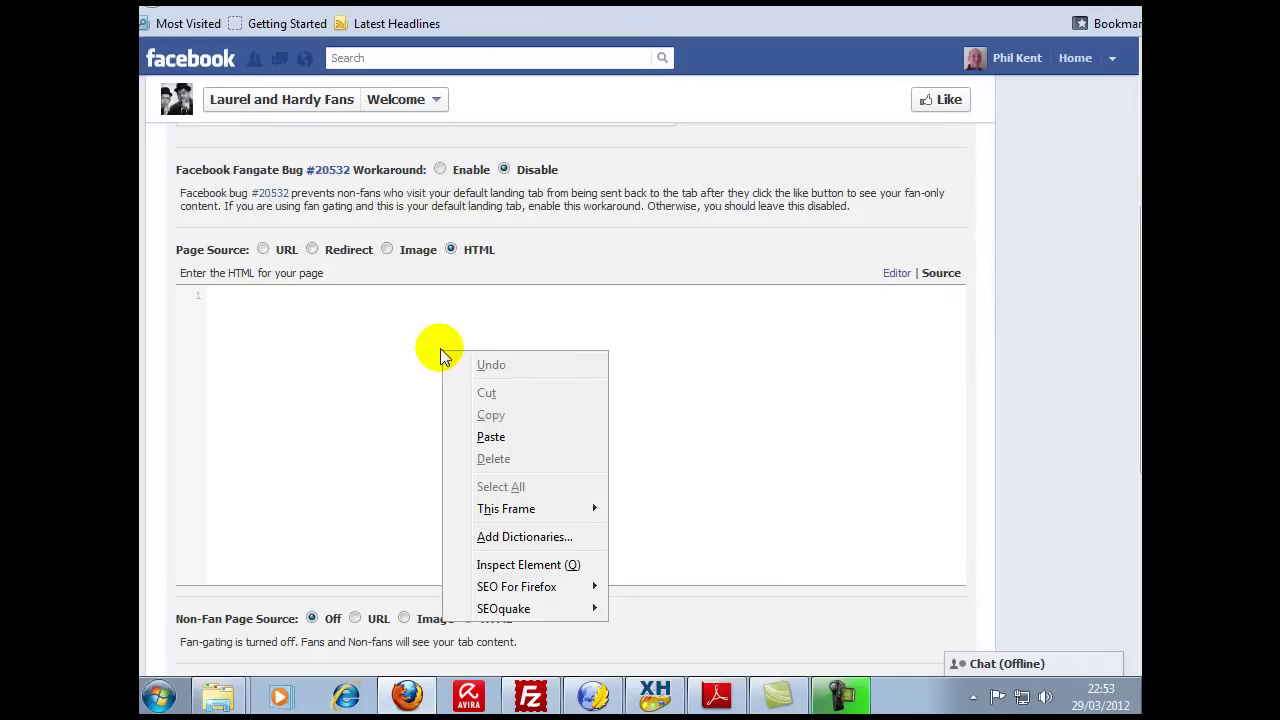
pyautogui.click(492, 437)
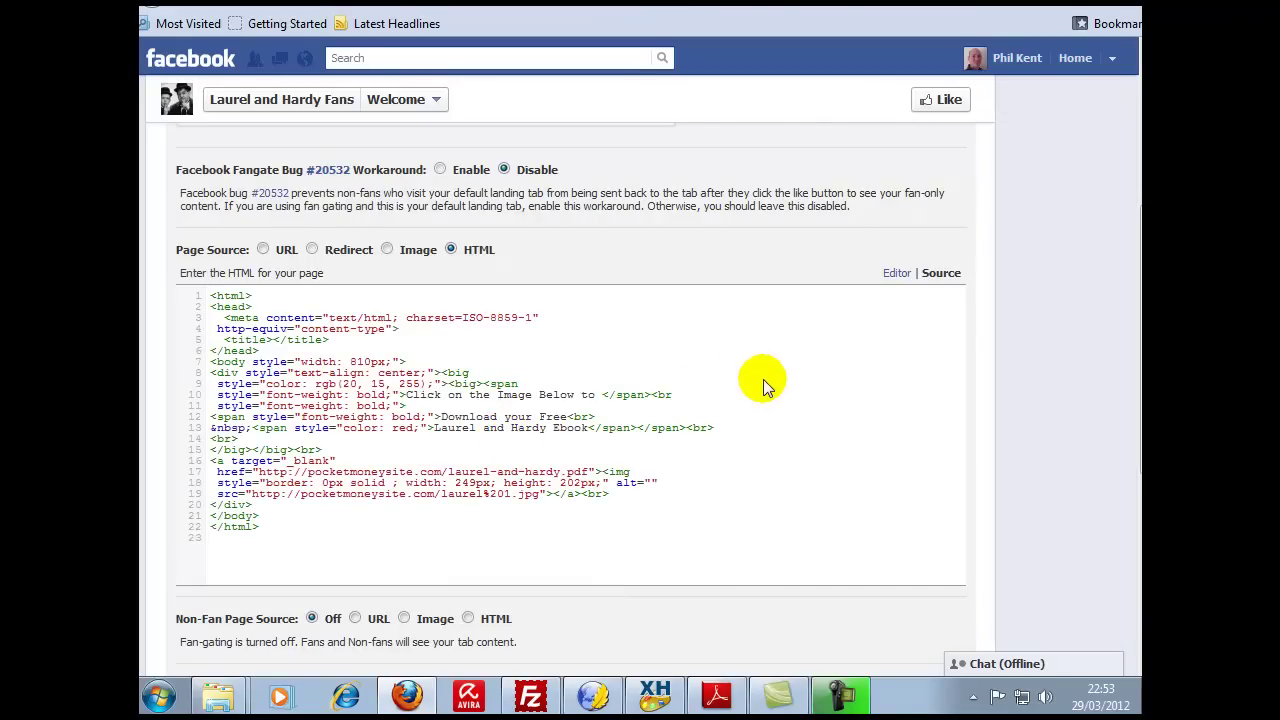
pyautogui.scroll(-3, 763, 379)
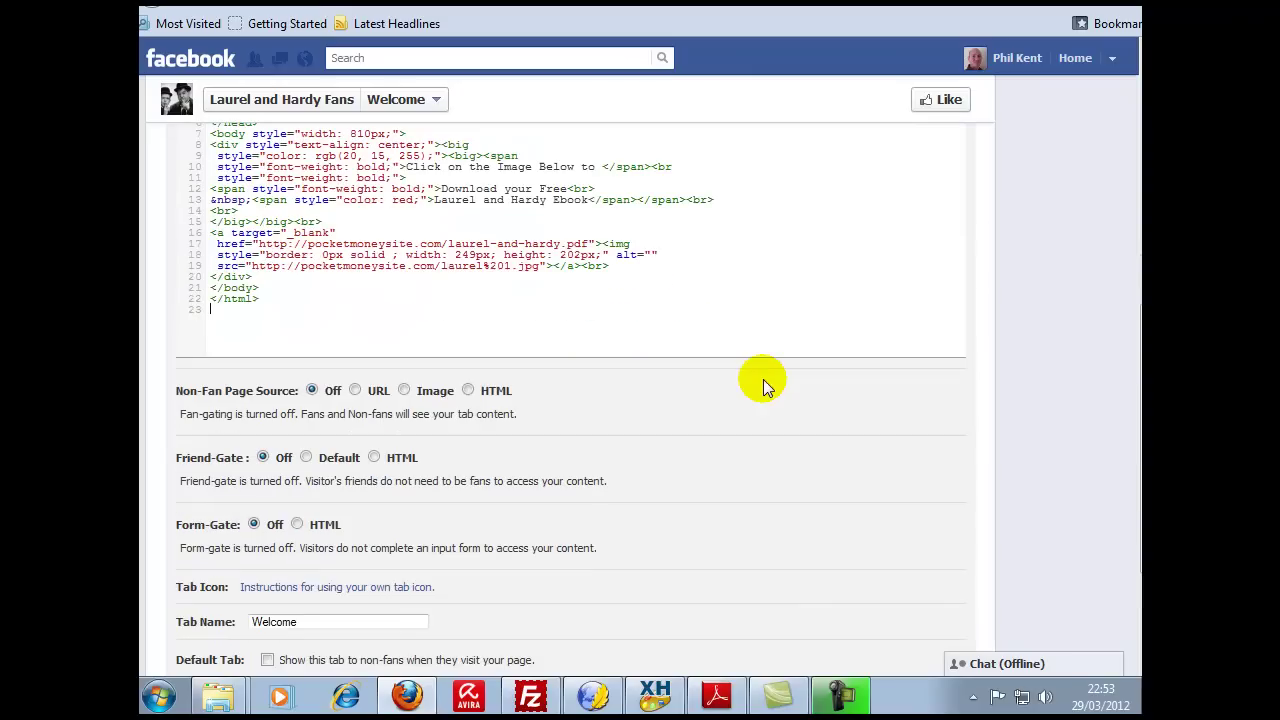
pyautogui.scroll(-1, 763, 385)
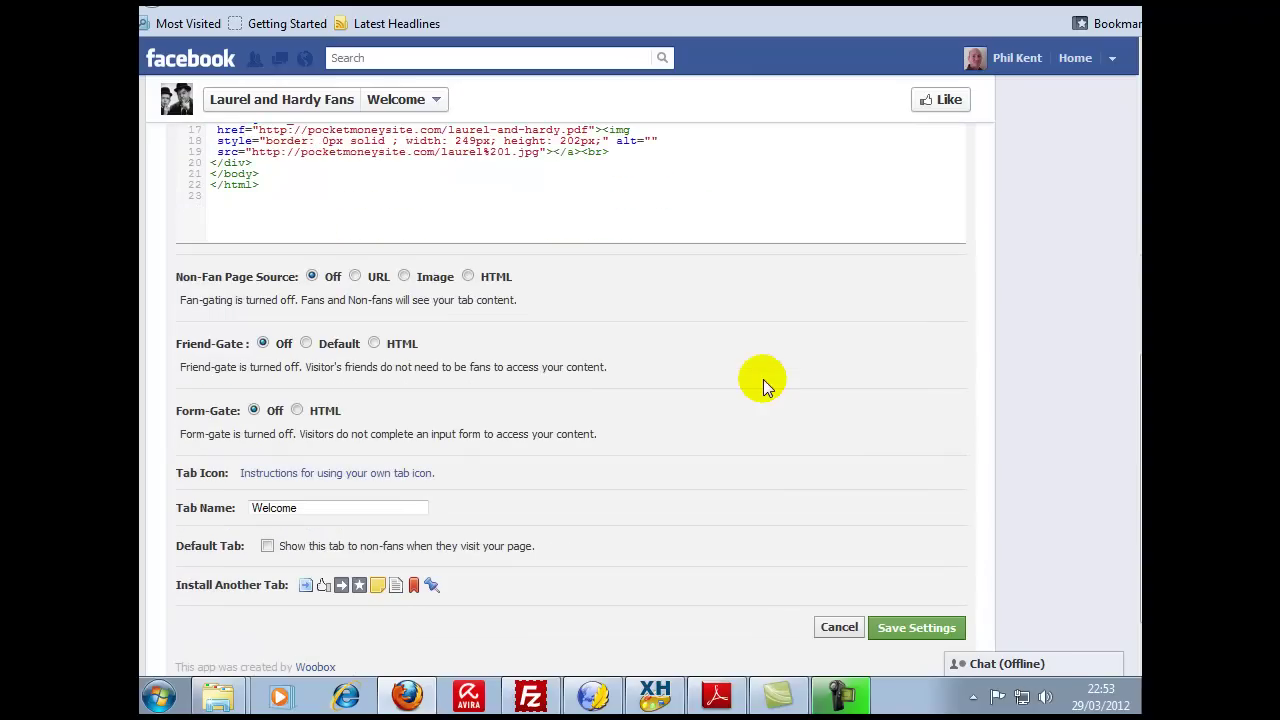
pyautogui.scroll(-1, 644, 470)
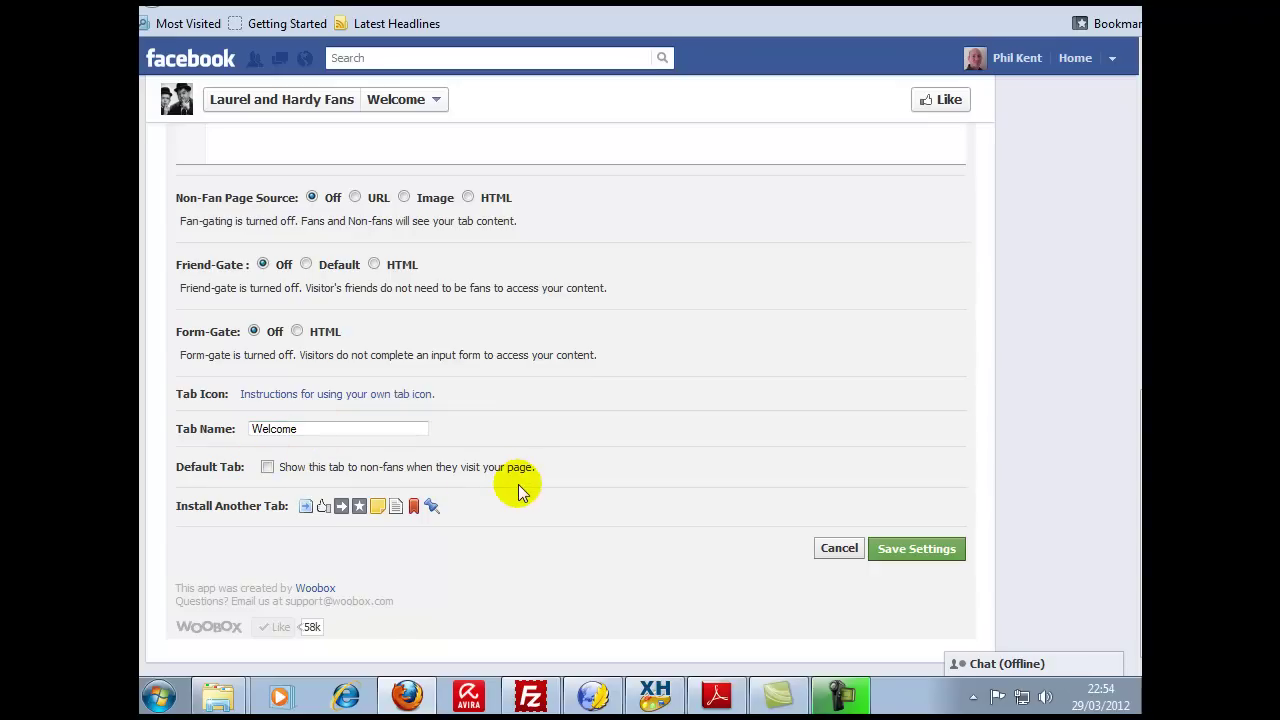
pyautogui.scroll(2, 518, 490)
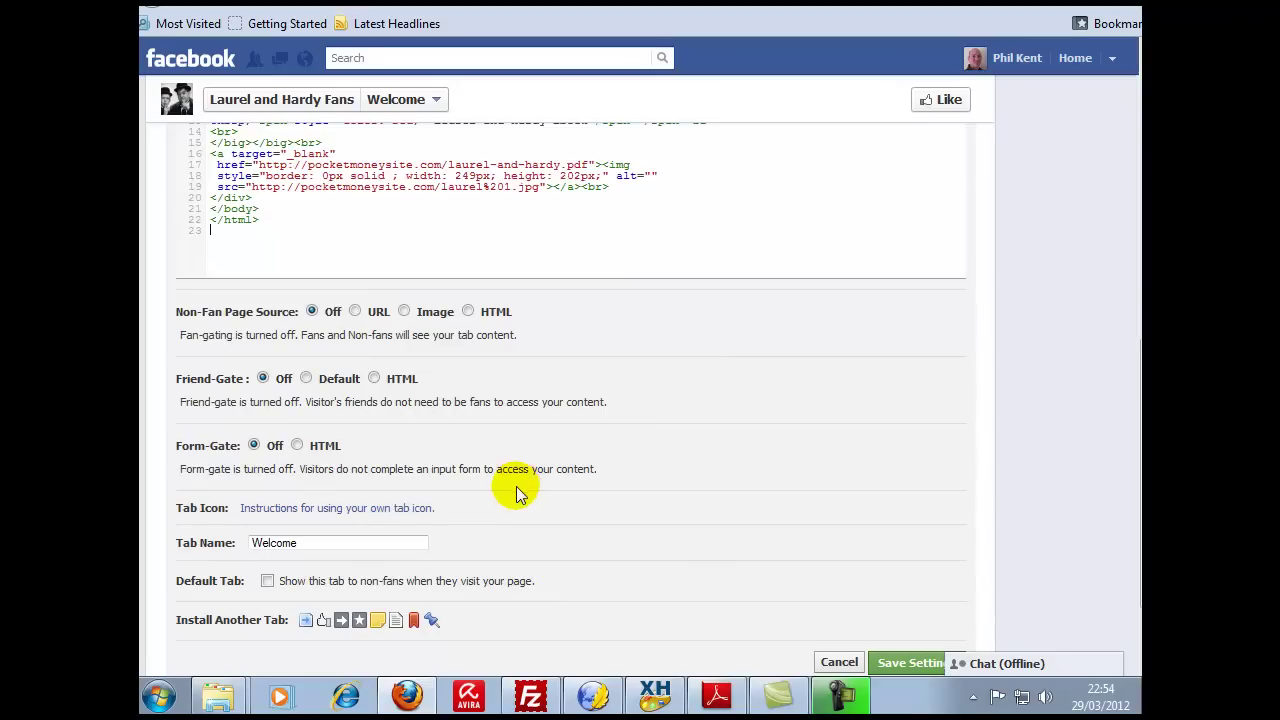
pyautogui.scroll(-2, 640, 460)
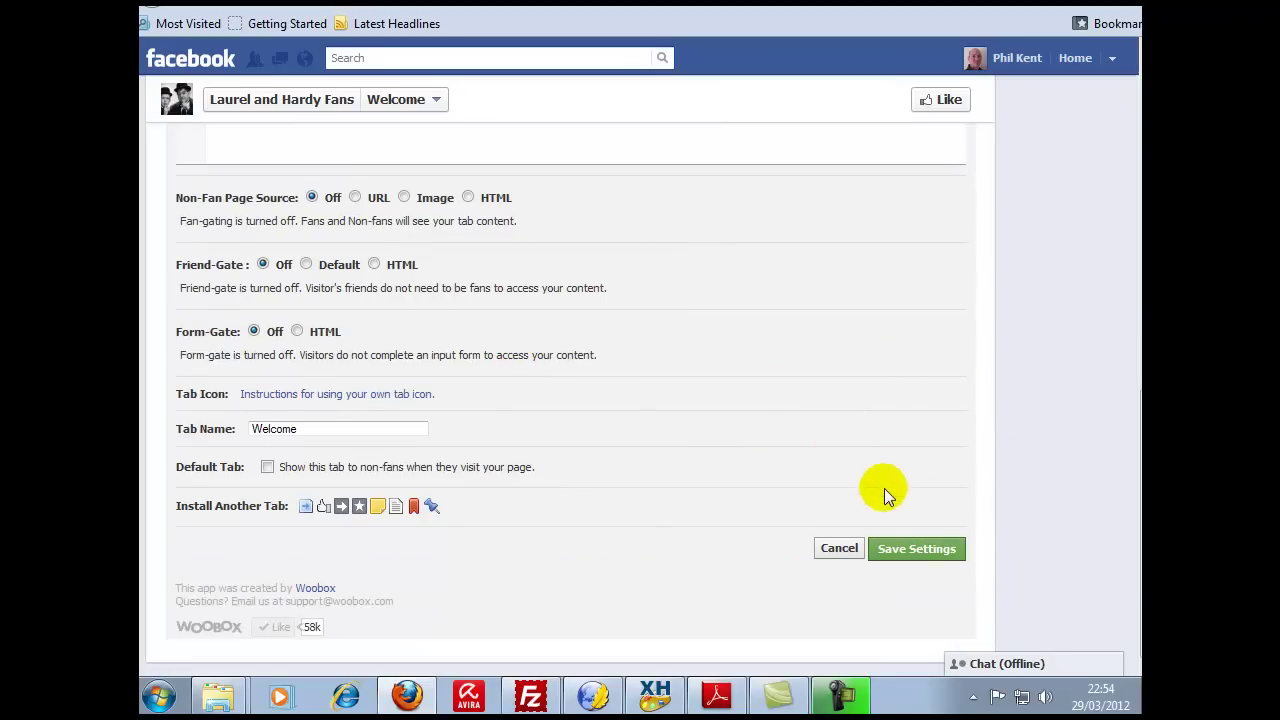
pyautogui.click(915, 558)
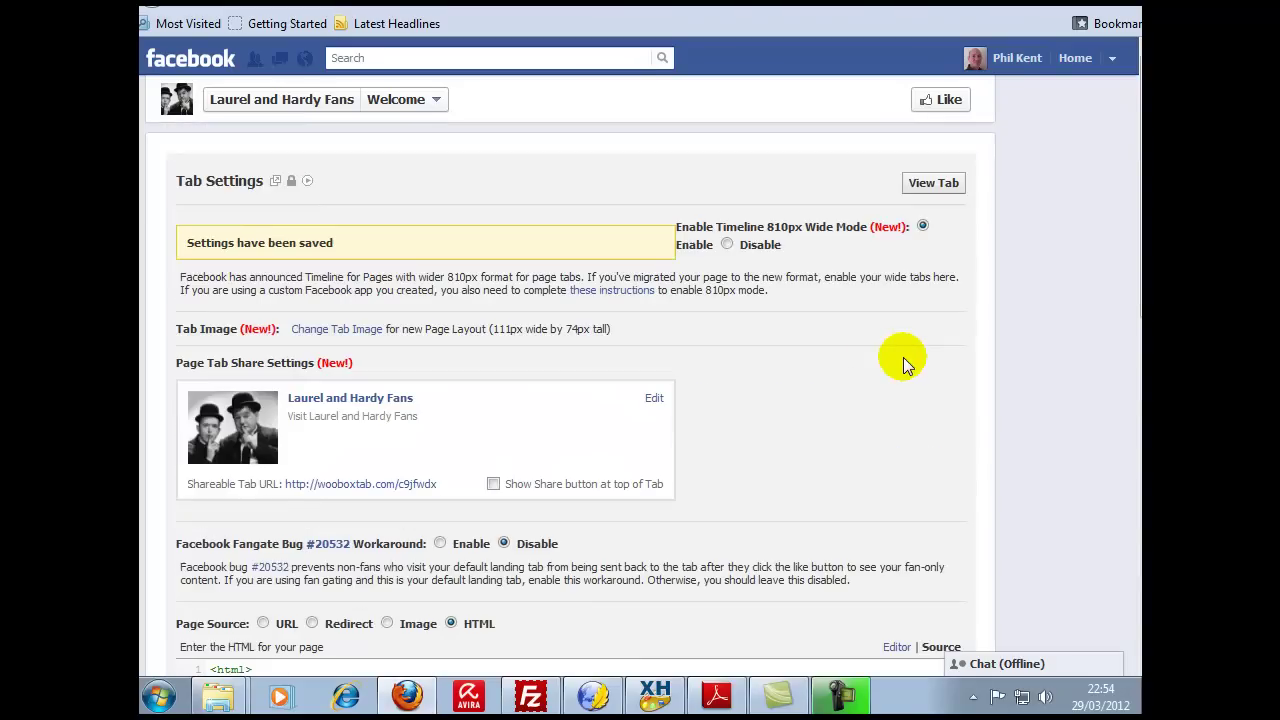
# Step: View the Welcome tab, test that its Laurel and Hardy image opens the ebook PDF, and return to the tab
pyautogui.click(932, 183)
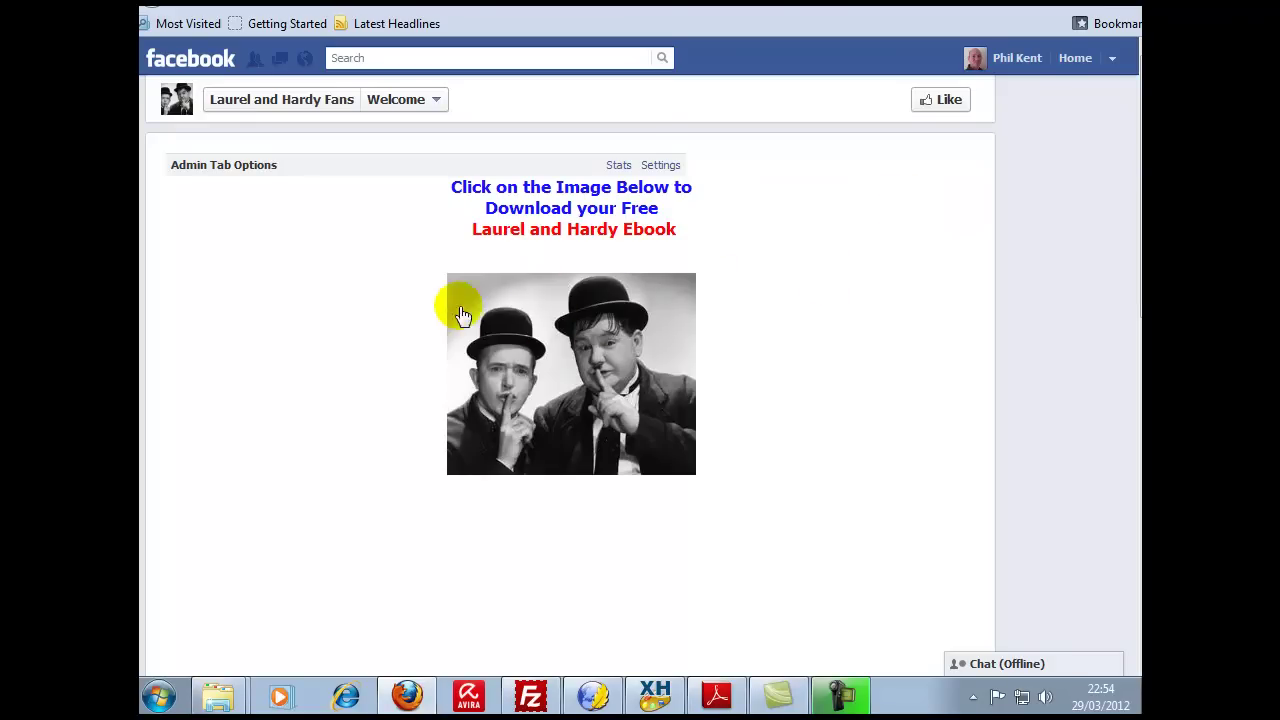
pyautogui.click(600, 372)
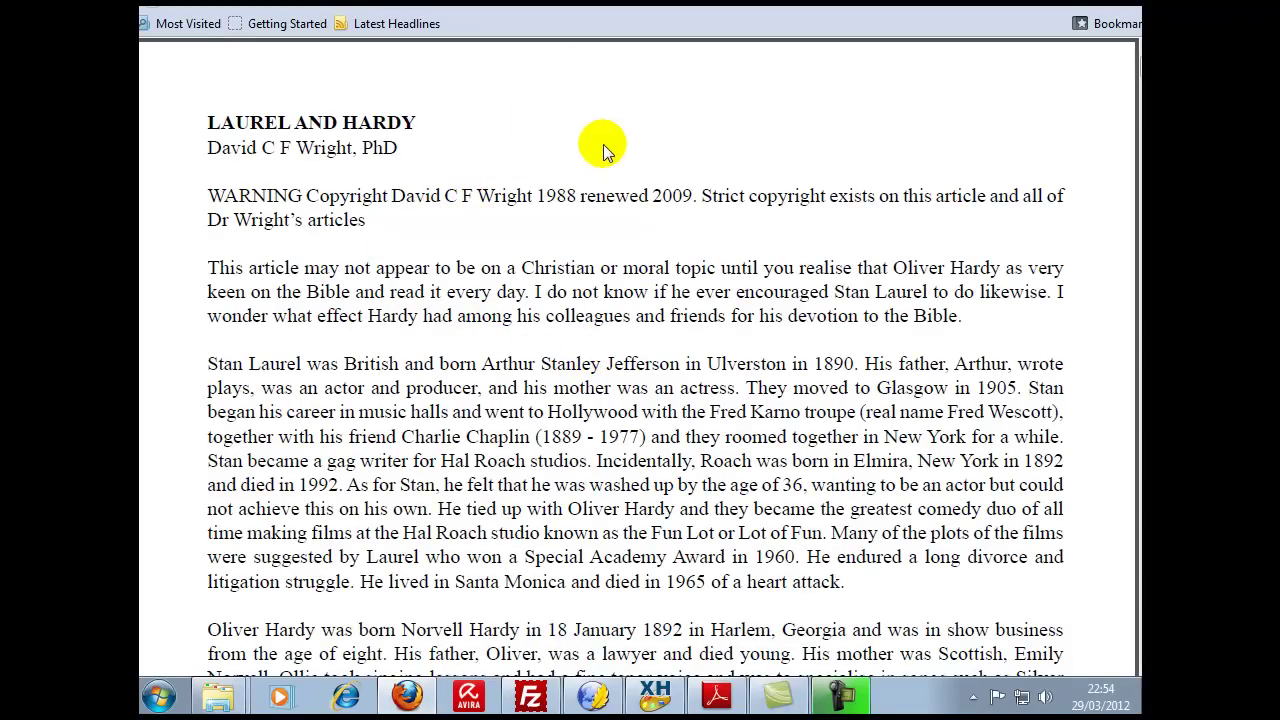
pyautogui.moveTo(507, 627)
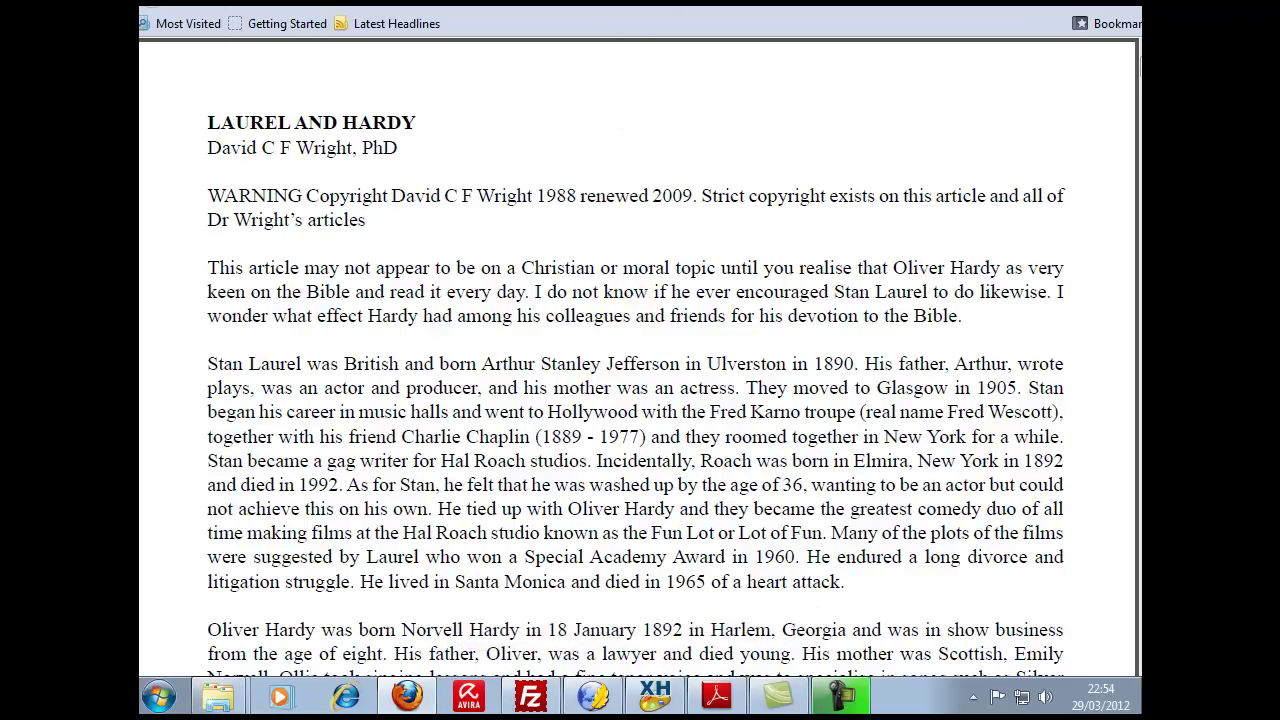
pyautogui.click(620, 3)
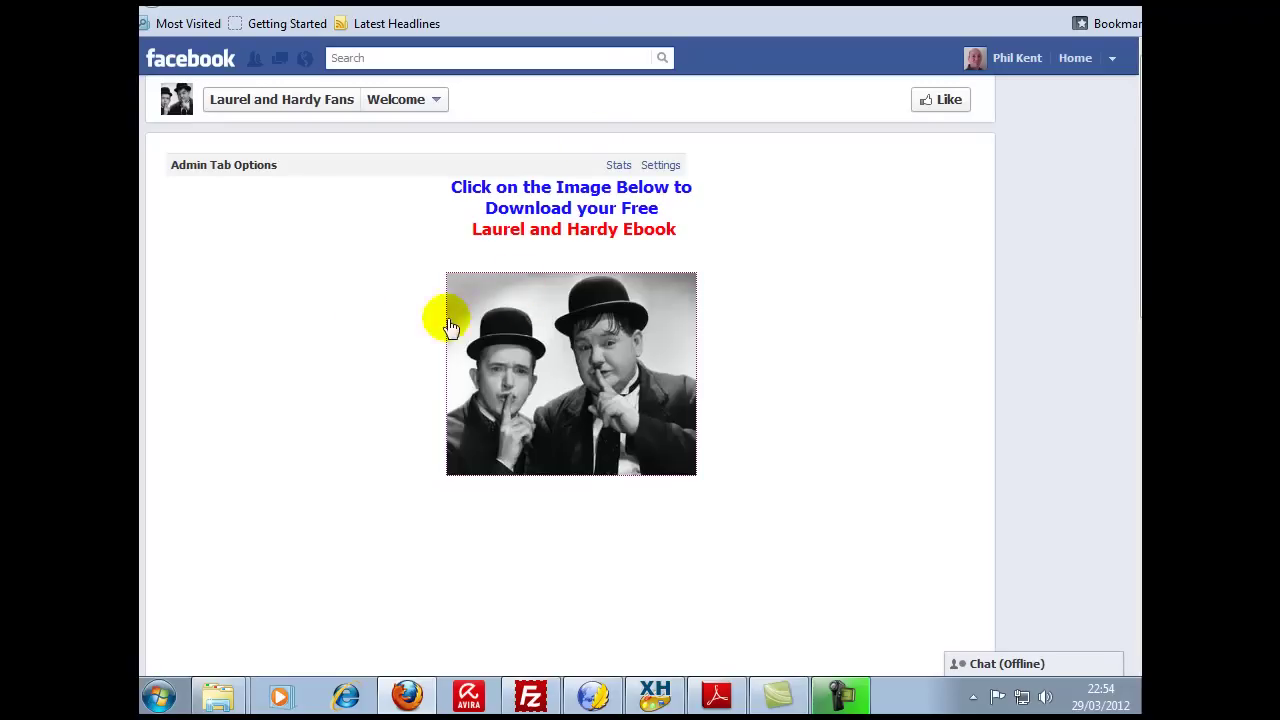
pyautogui.scroll(-5, 883, 240)
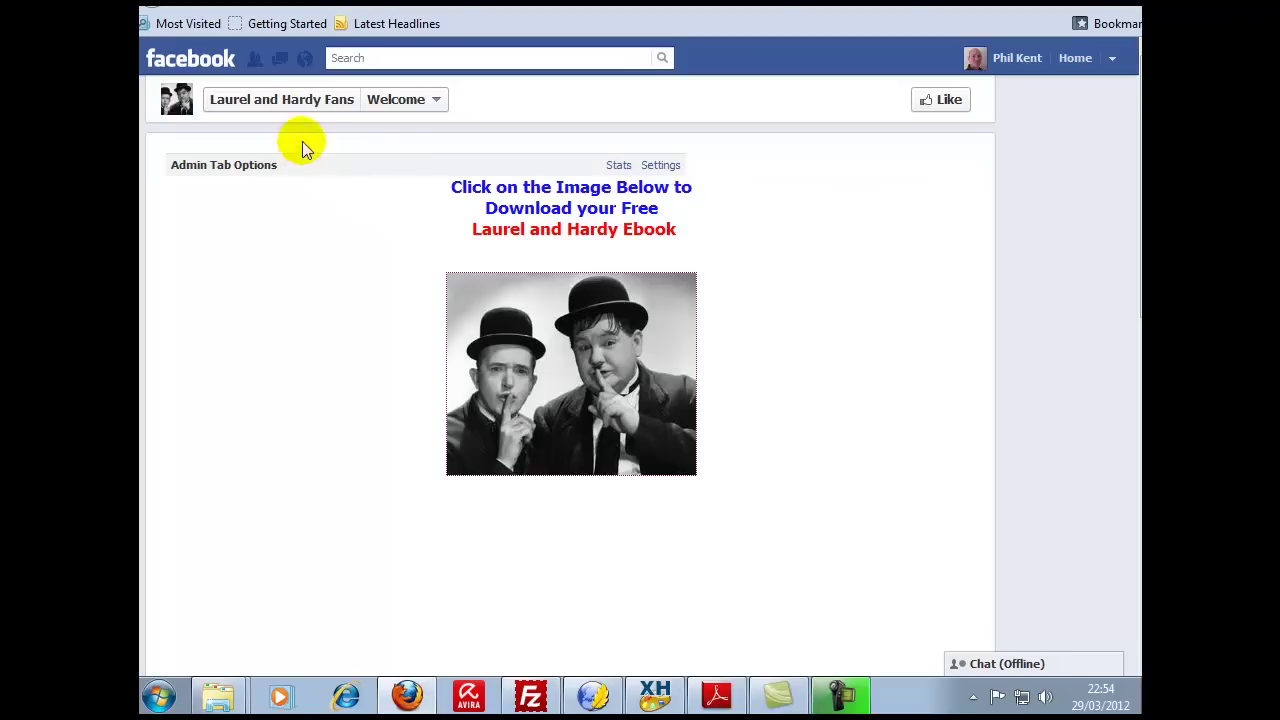
# Step: Go to the Laurel and Hardy Fans timeline and open the Welcome tab's Static Iframe Tab settings for editing
pyautogui.click(300, 104)
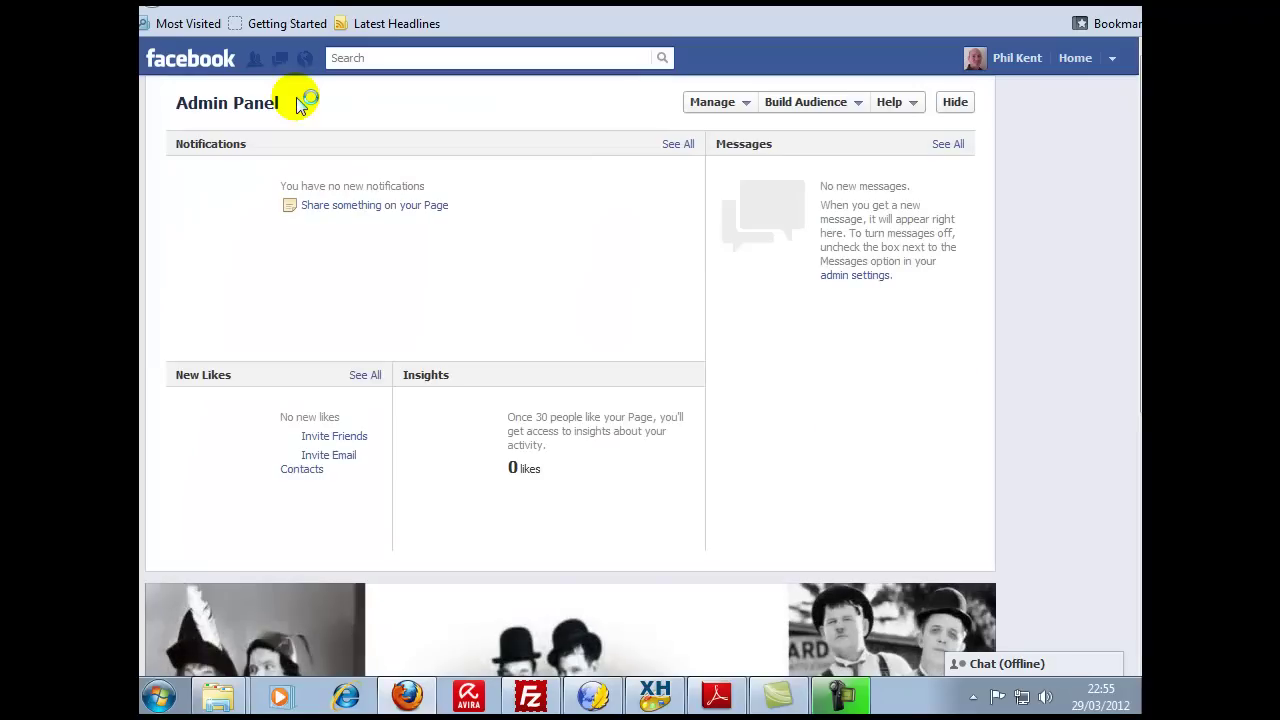
pyautogui.scroll(-2, 1078, 392)
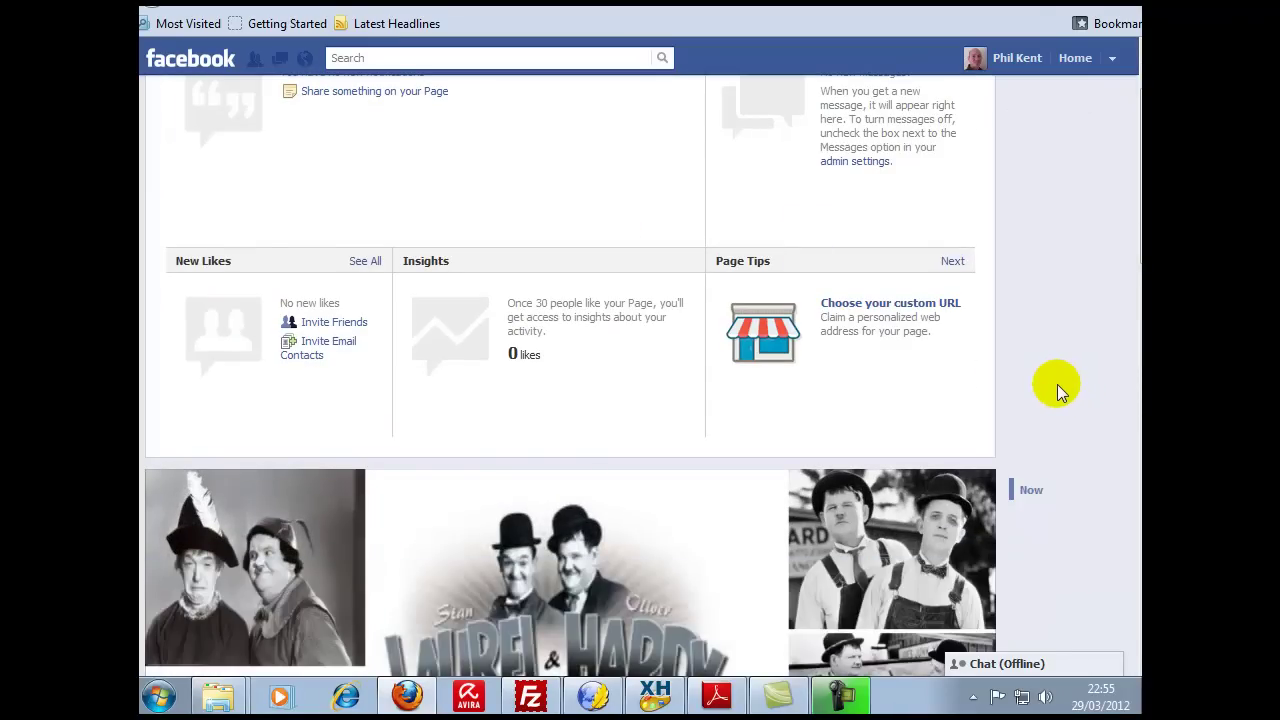
pyautogui.scroll(-7, 1057, 384)
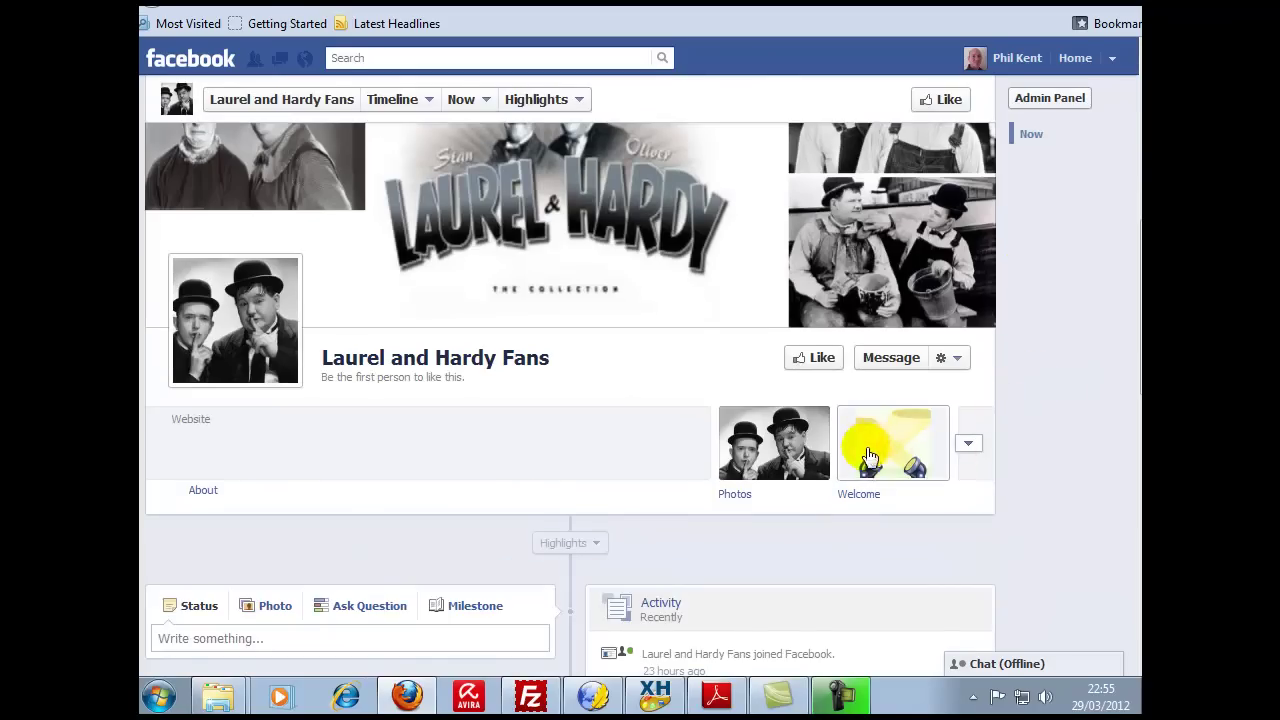
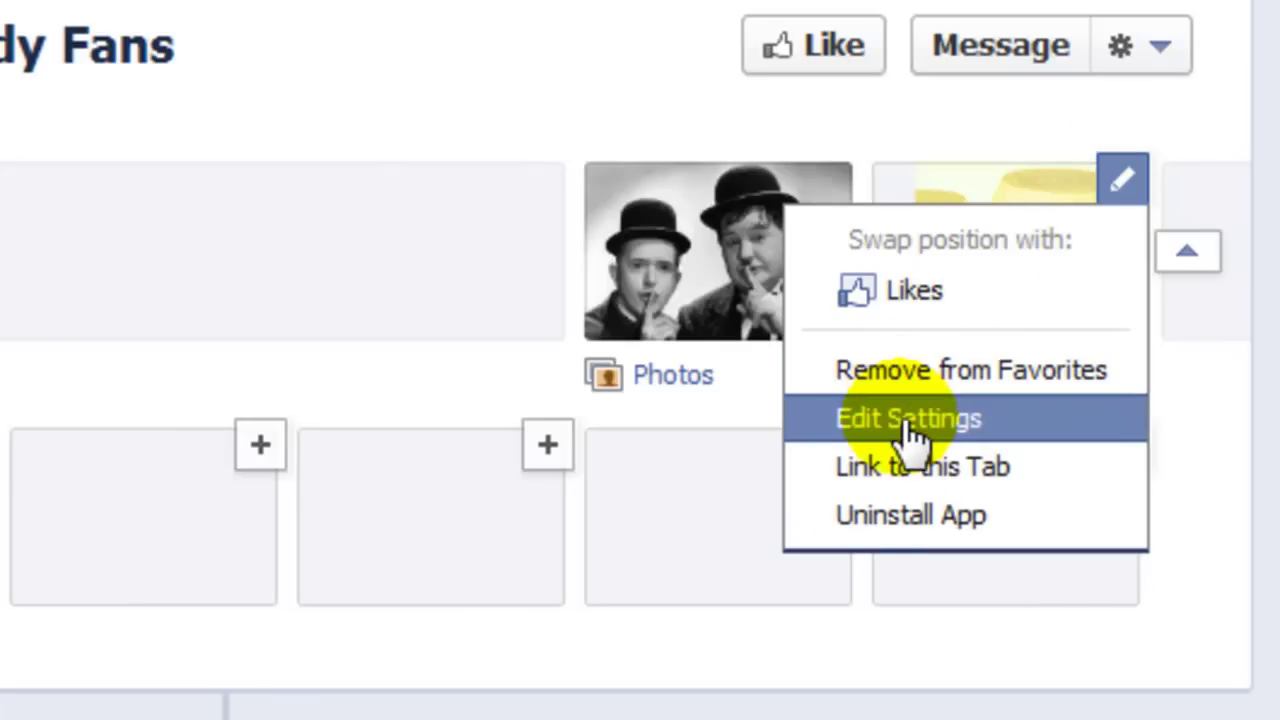
pyautogui.click(963, 430)
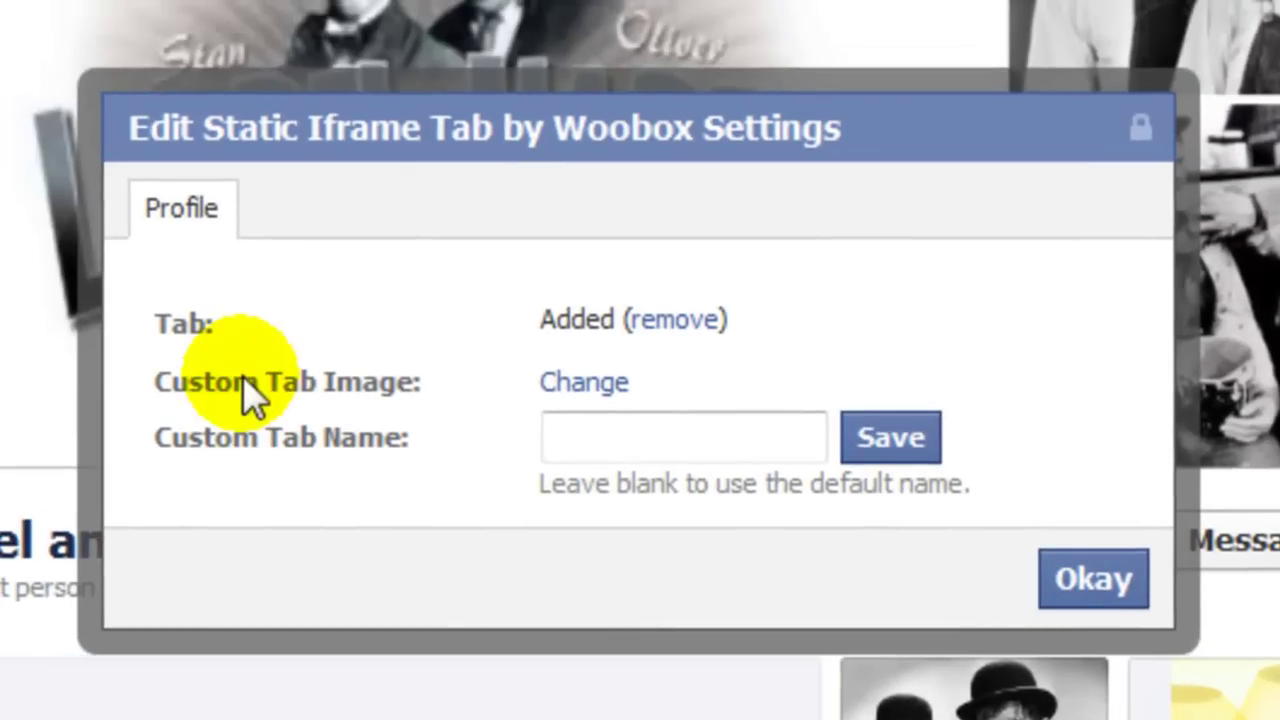
pyautogui.click(640, 437)
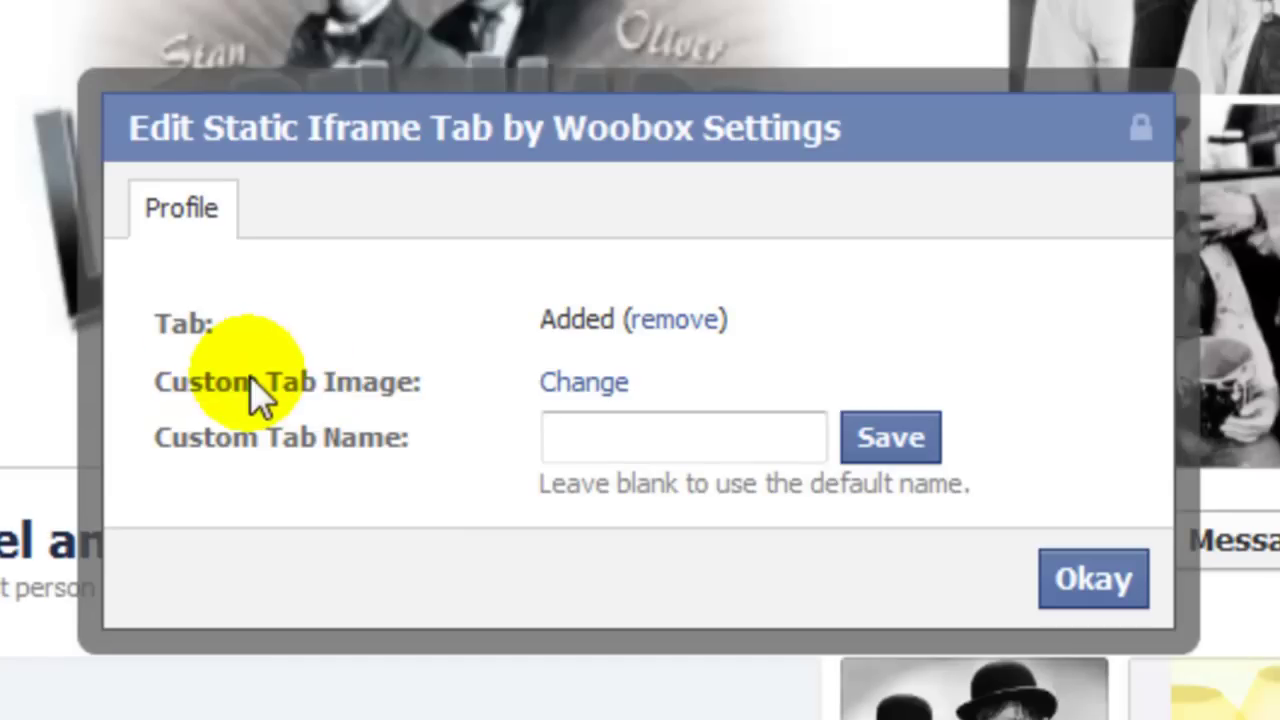
# Step: Start changing the Welcome tab's custom image and check the "Click Here For Your Free Ebook" graphic in the XHeader program
pyautogui.click(598, 388)
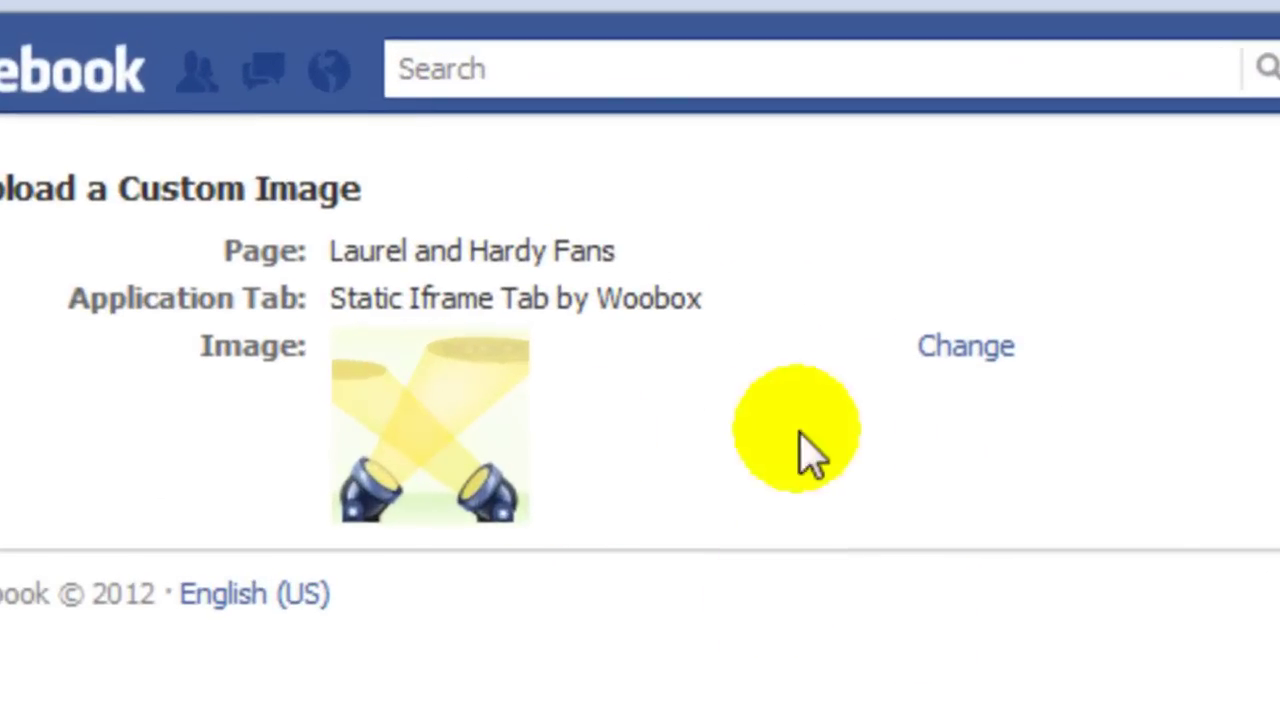
pyautogui.click(963, 350)
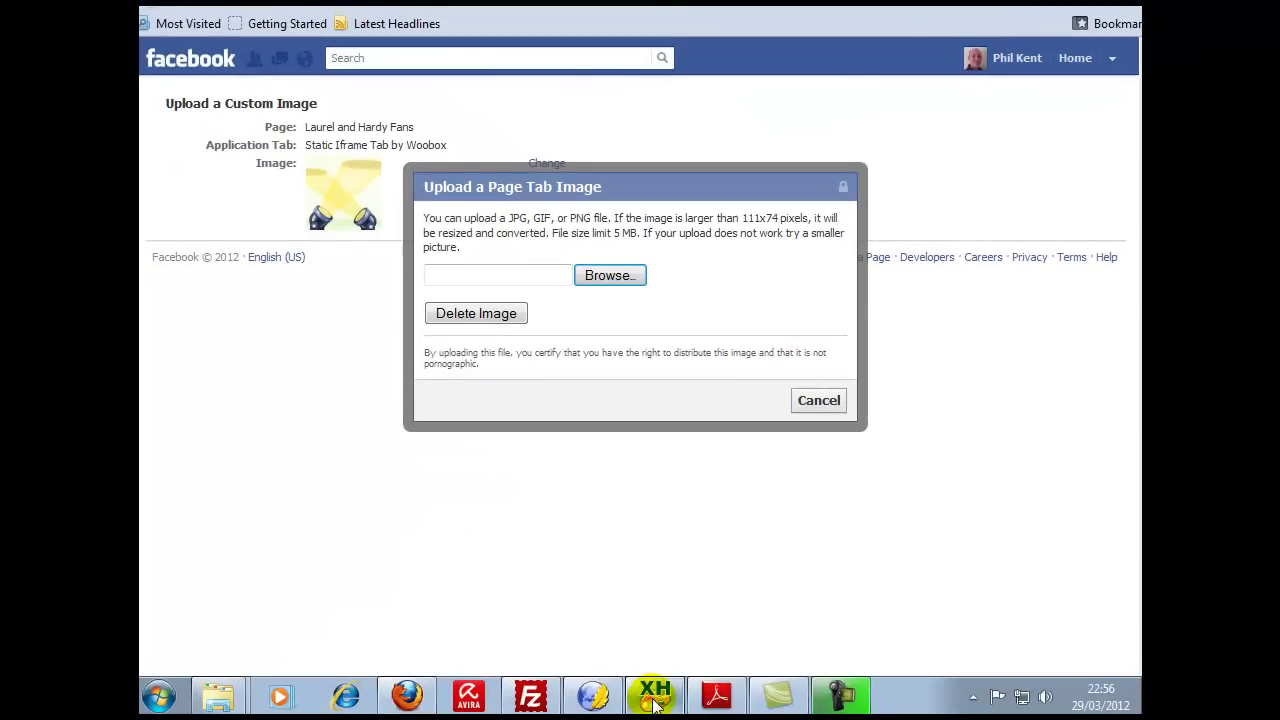
pyautogui.click(655, 697)
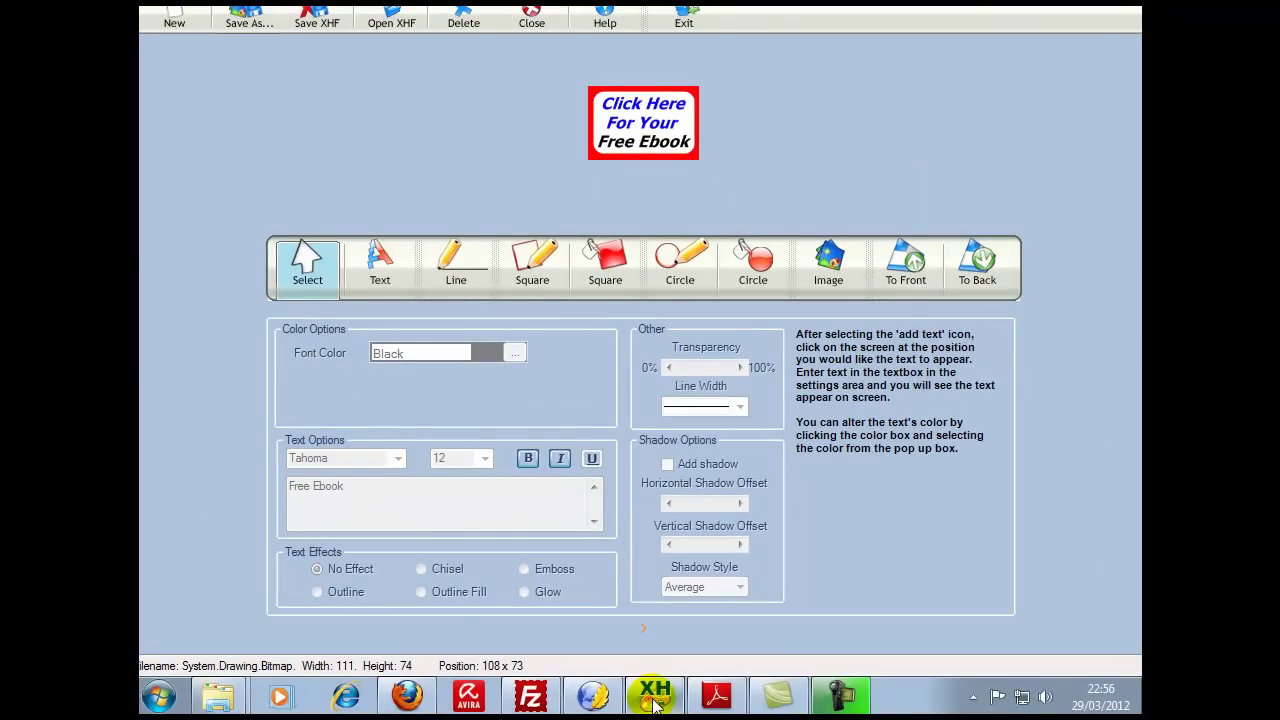
pyautogui.click(655, 697)
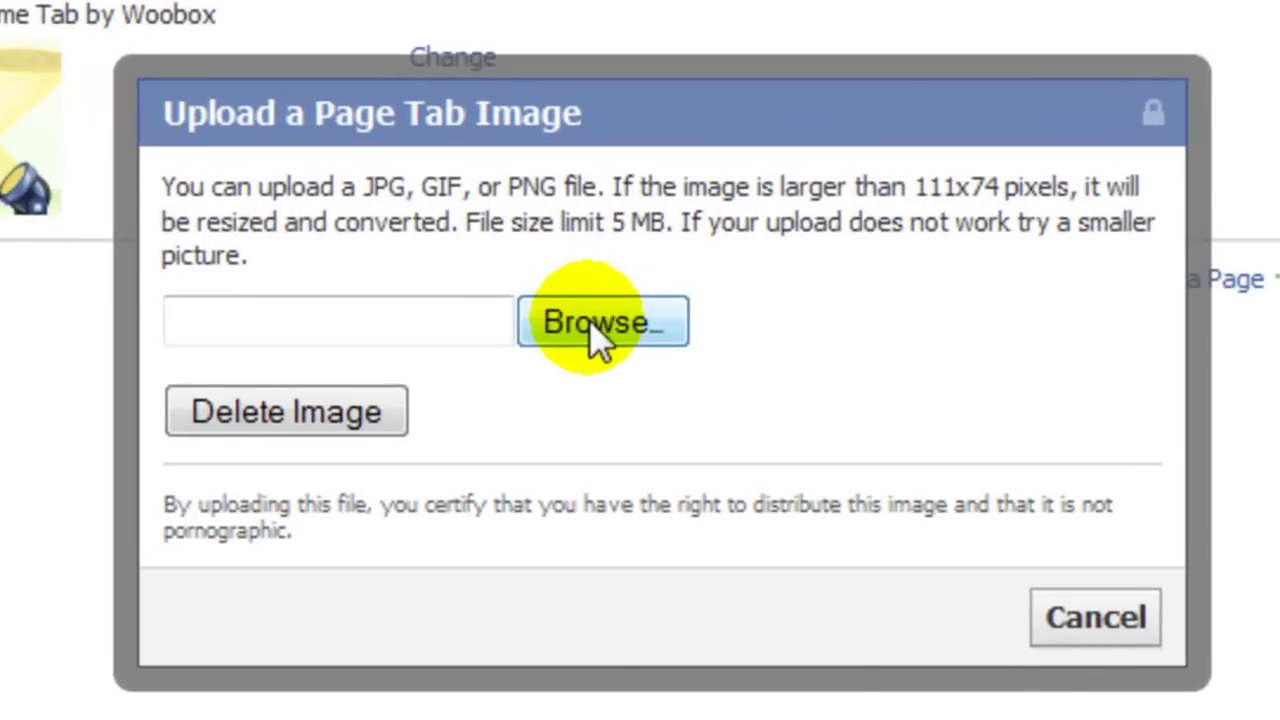
# Step: Upload laurel tab.jpg from the pictures folder as the Welcome tab's custom image and close the tab settings
pyautogui.click(600, 305)
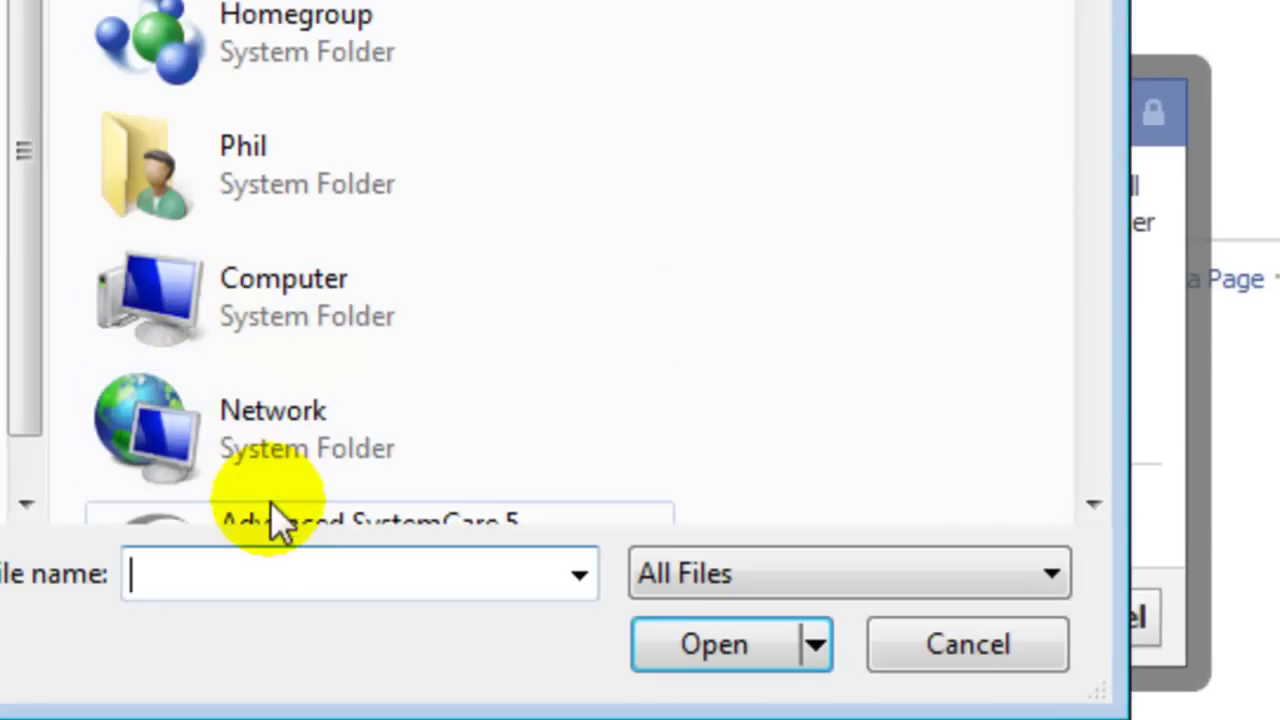
pyautogui.click(3, 119)
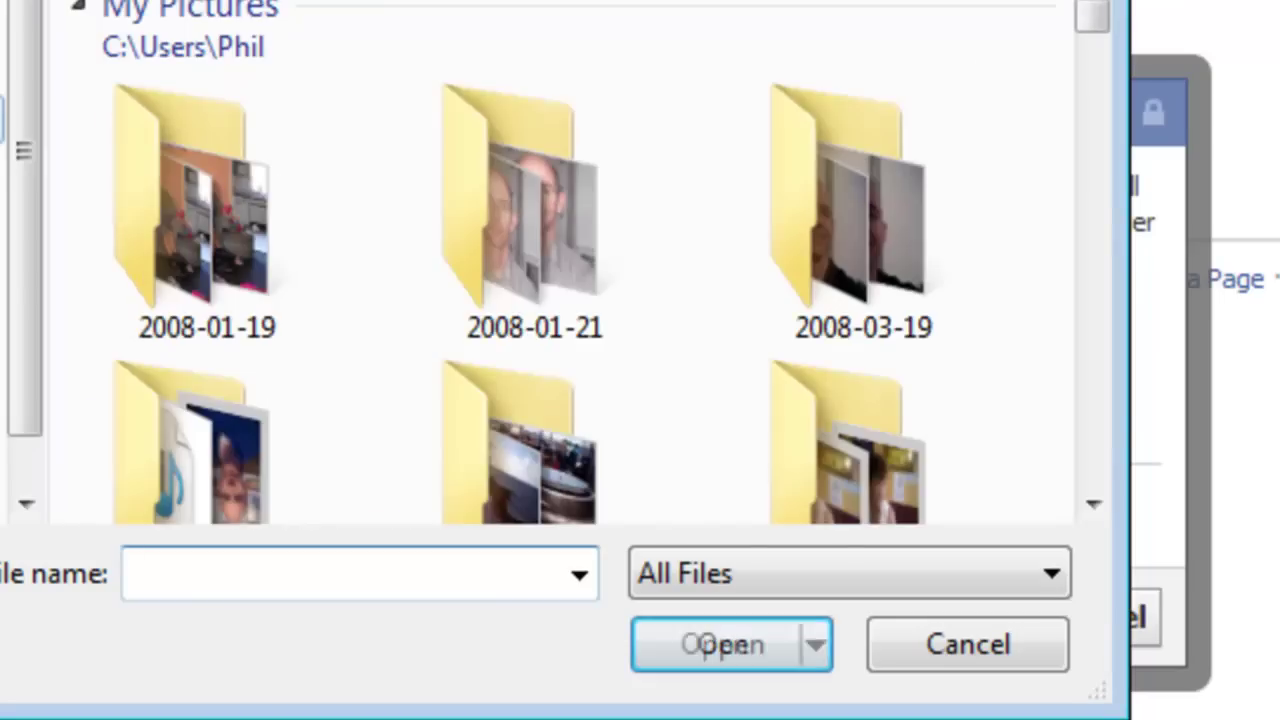
pyautogui.click(210, 574)
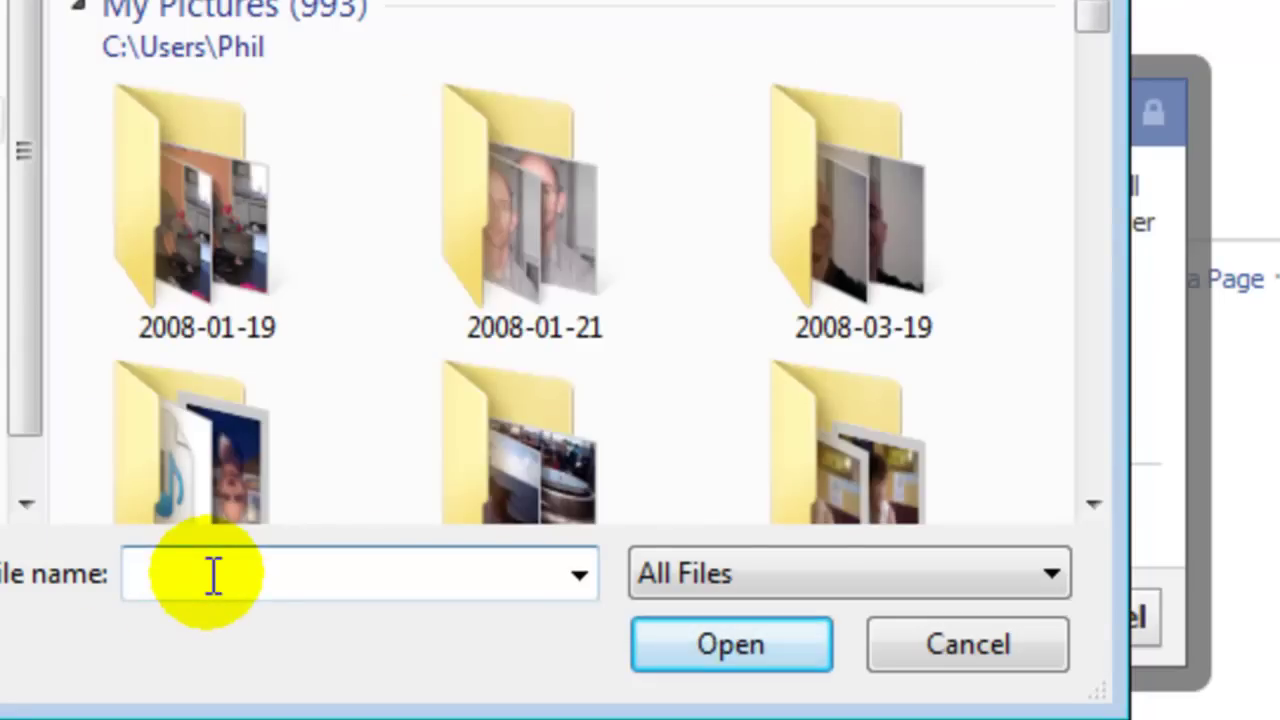
pyautogui.write('laure')
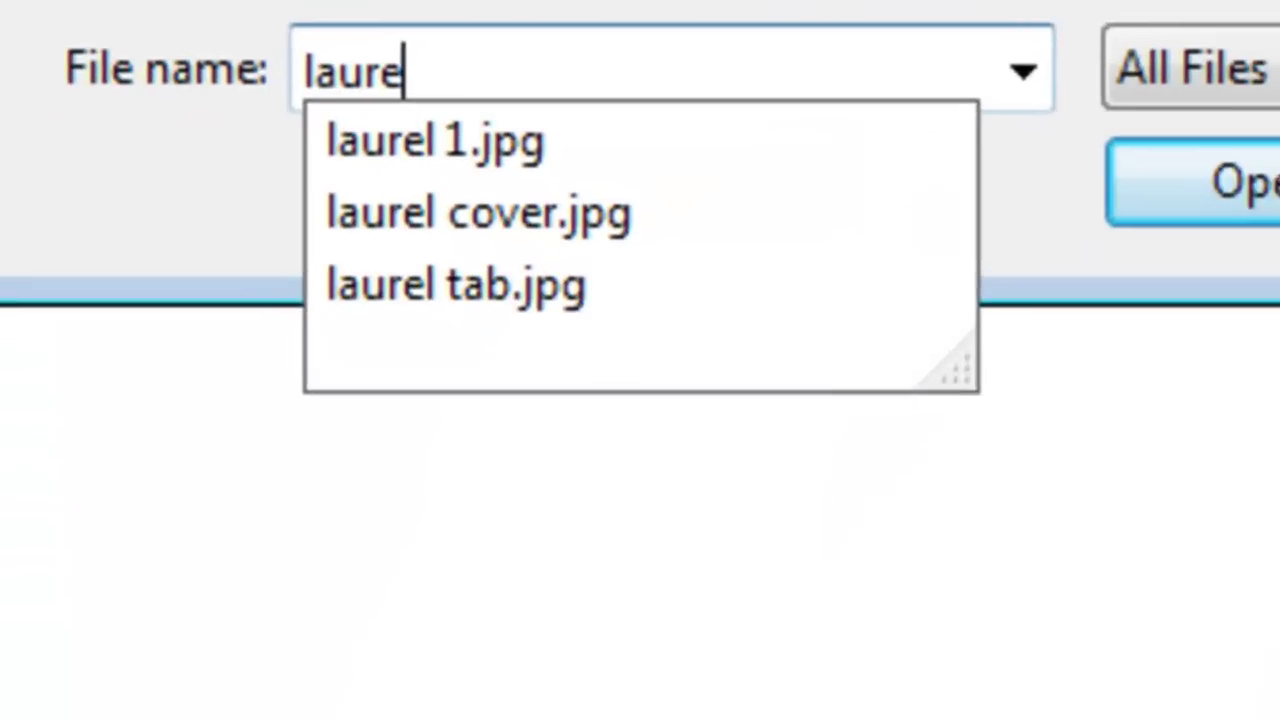
pyautogui.write('l')
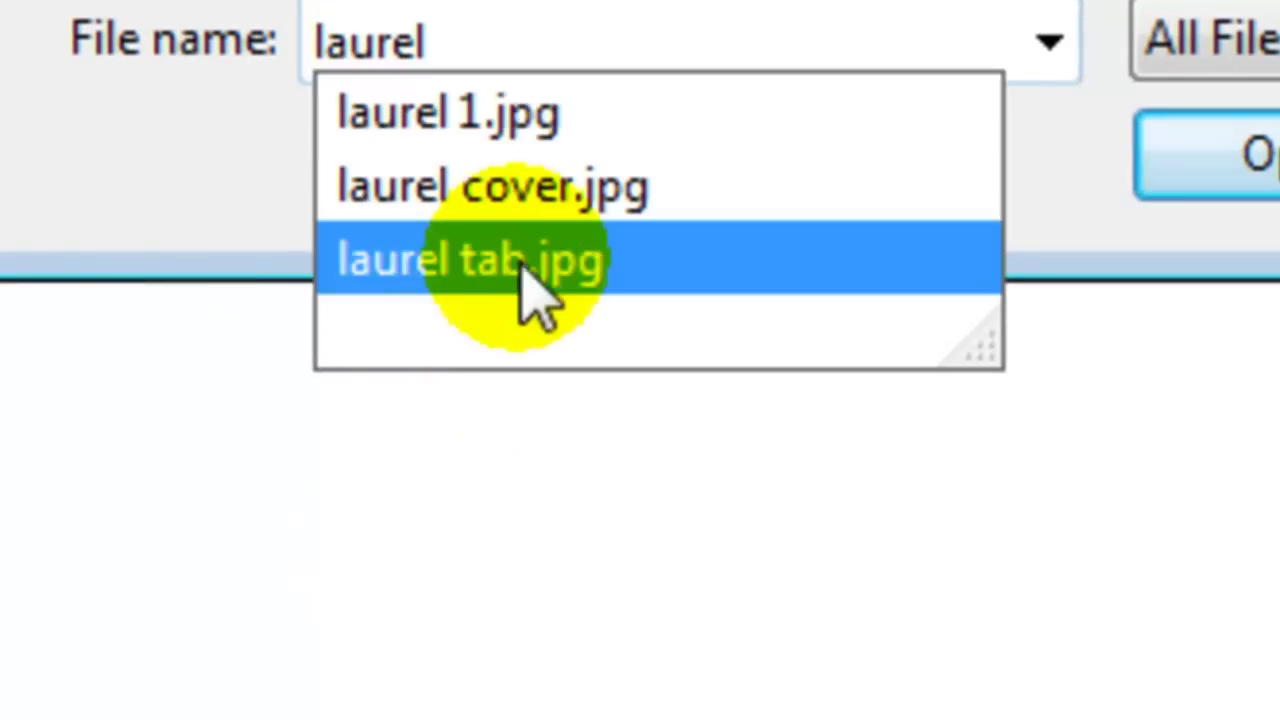
pyautogui.click(530, 262)
pyautogui.click(1255, 158)
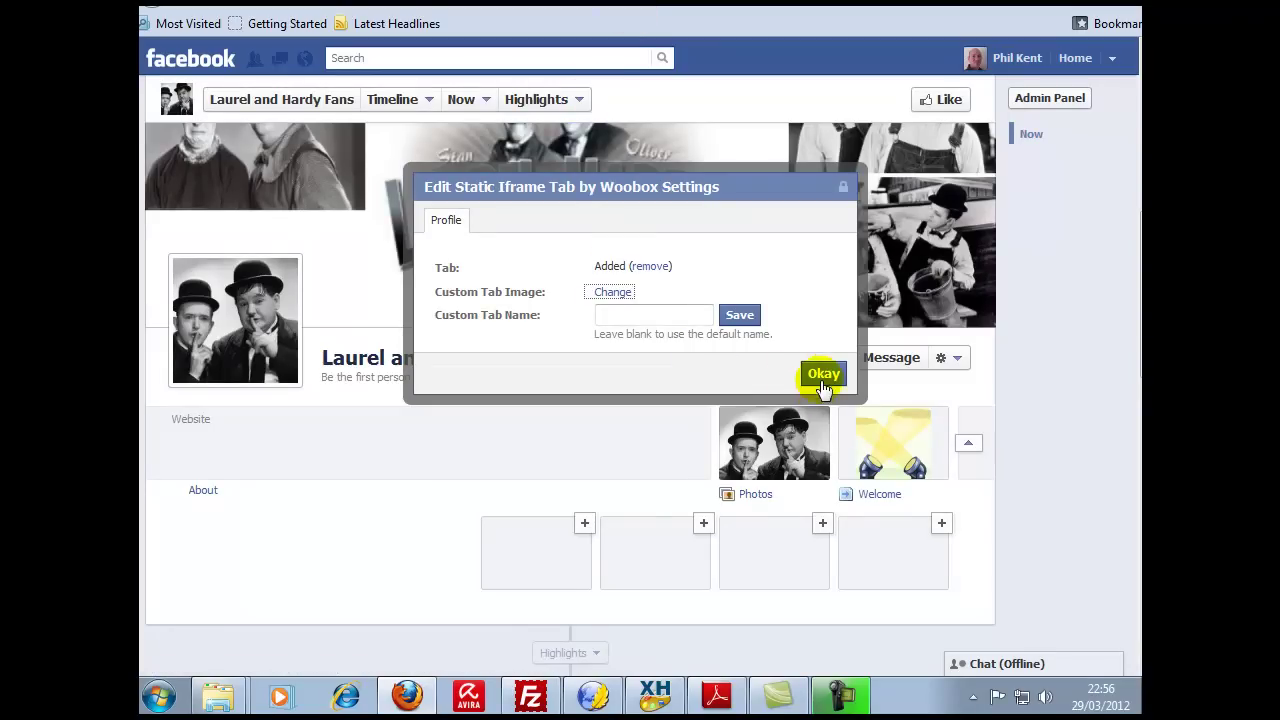
pyautogui.click(822, 376)
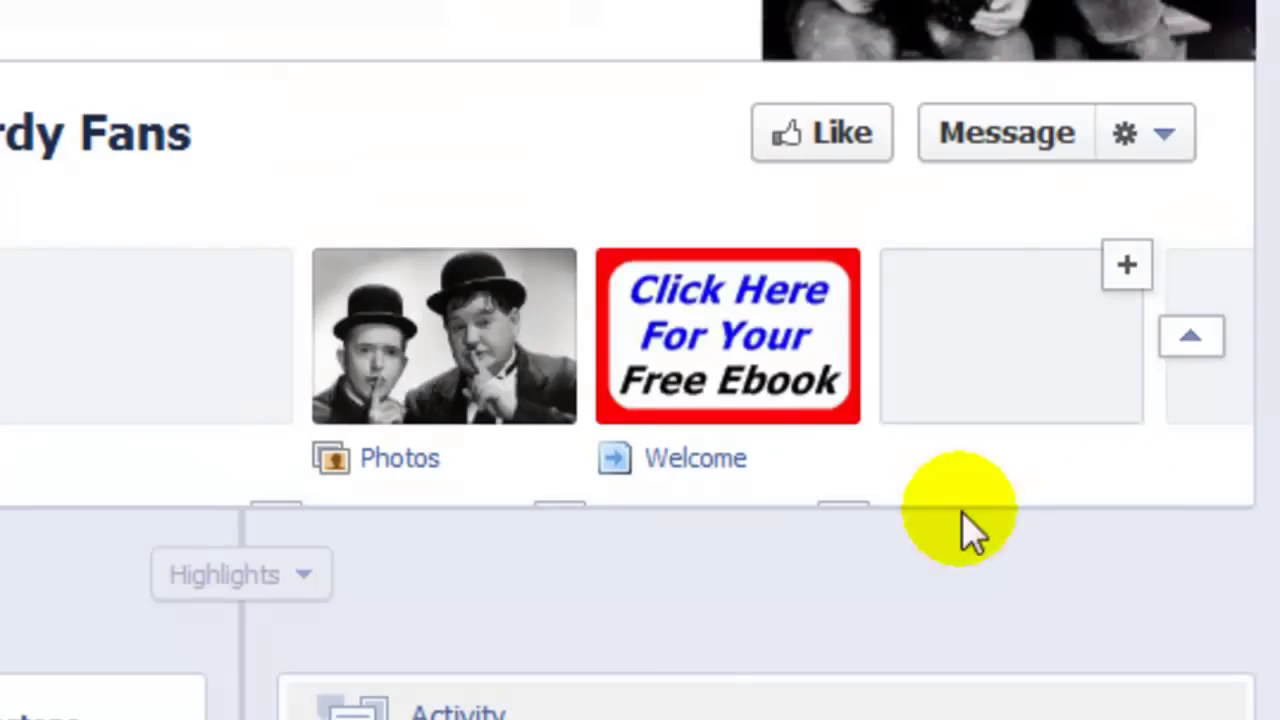
# Step: Review the page's timeline, open the Welcome tab through its new image, and bring up its tab settings
pyautogui.scroll(-2, 1249, 437)
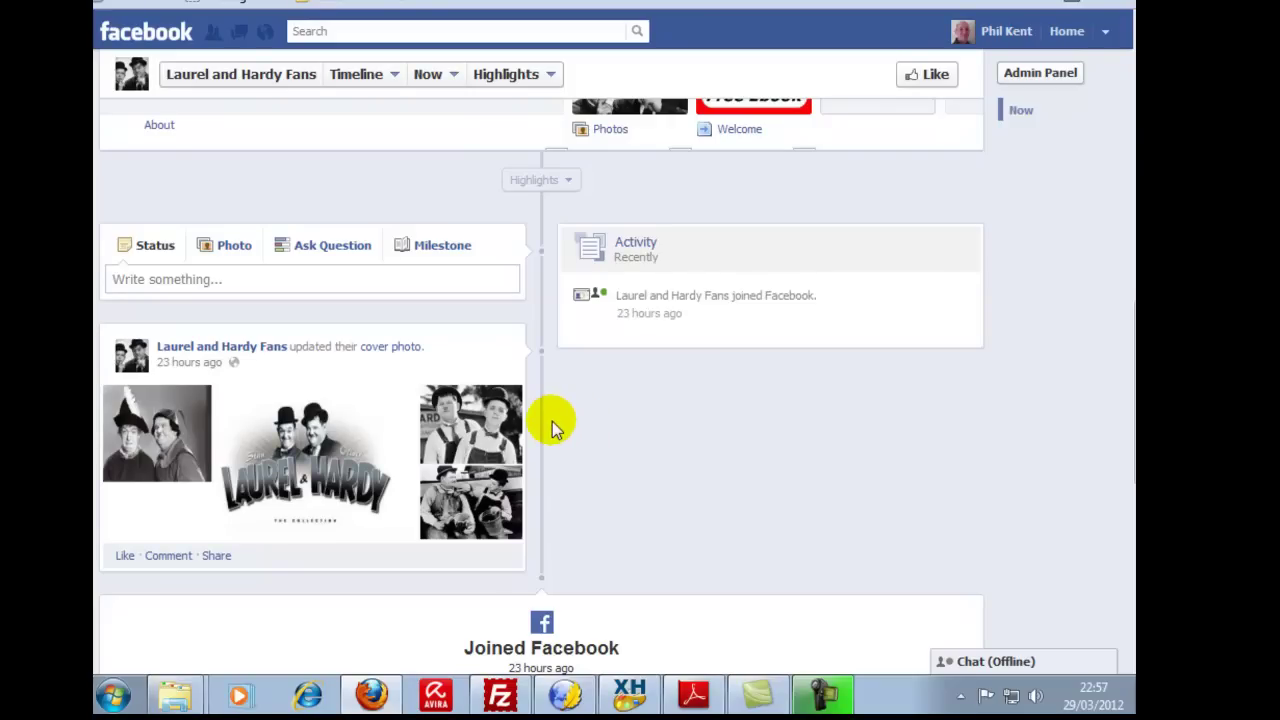
pyautogui.scroll(2, 515, 415)
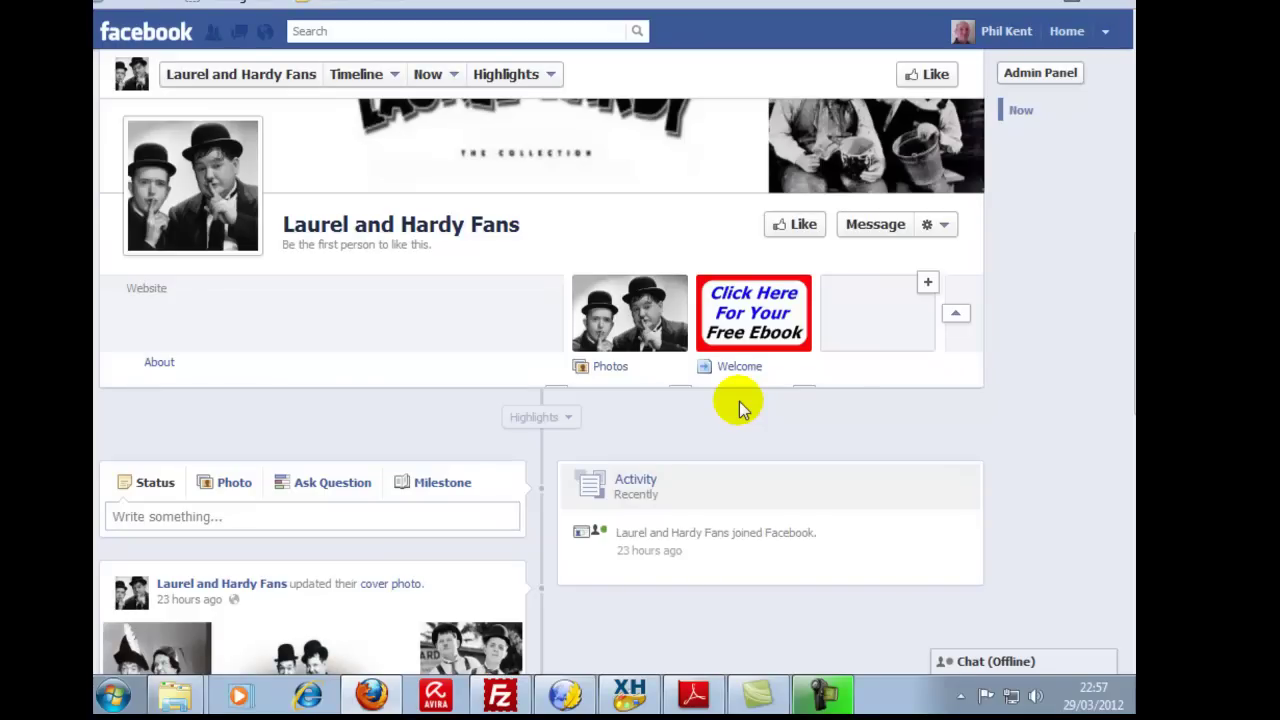
pyautogui.click(753, 330)
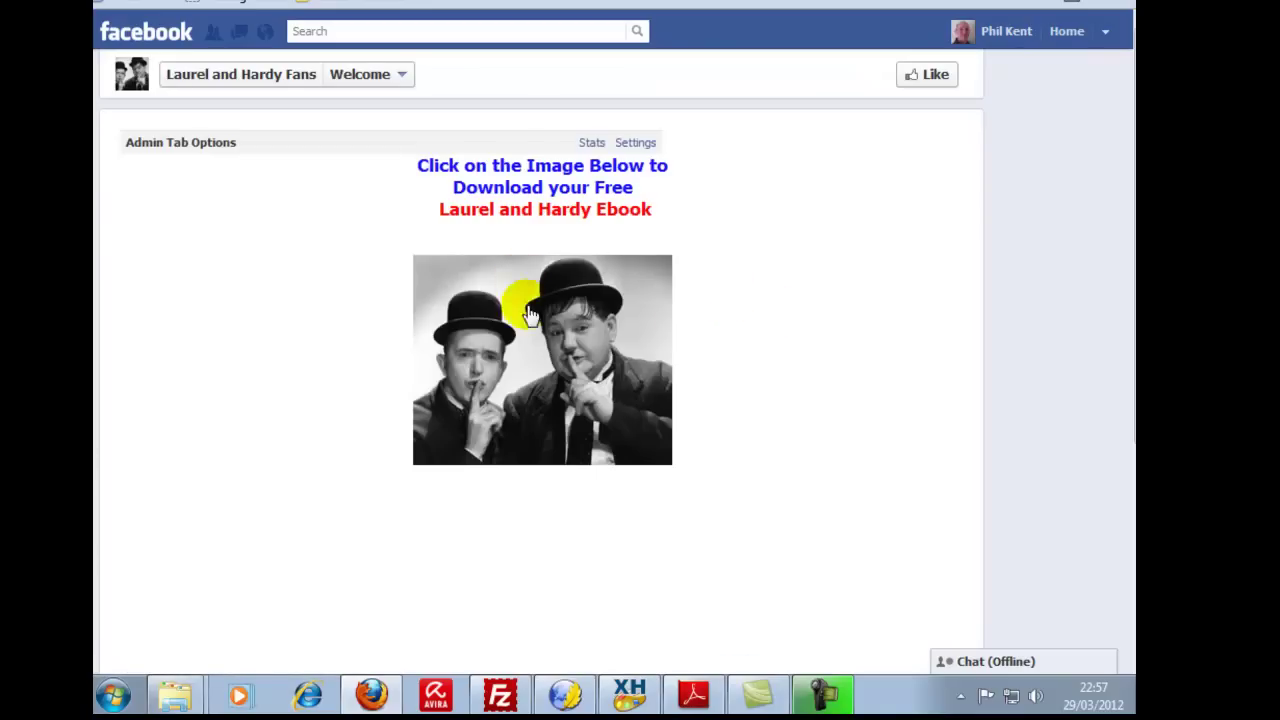
pyautogui.click(637, 143)
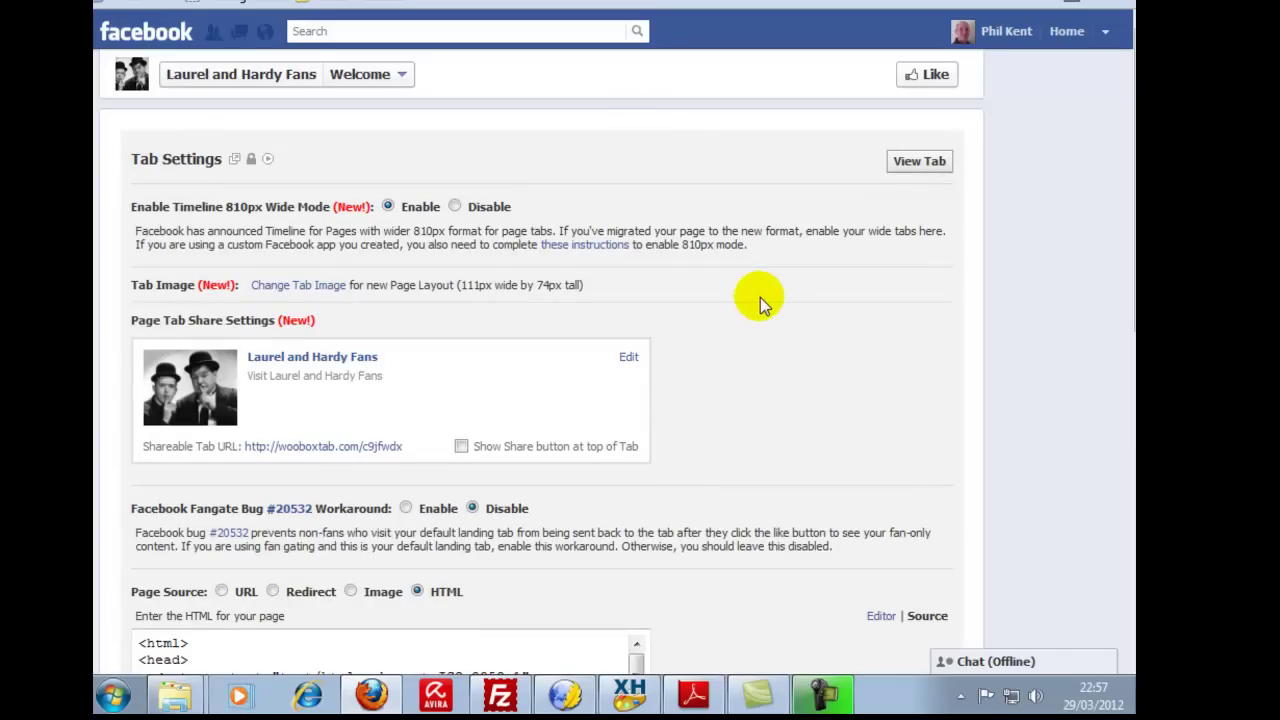
# Step: Copy the Welcome tab's shareable URL from its share settings, return to the tab view, and paste the link as the browser address
pyautogui.scroll(-2, 760, 297)
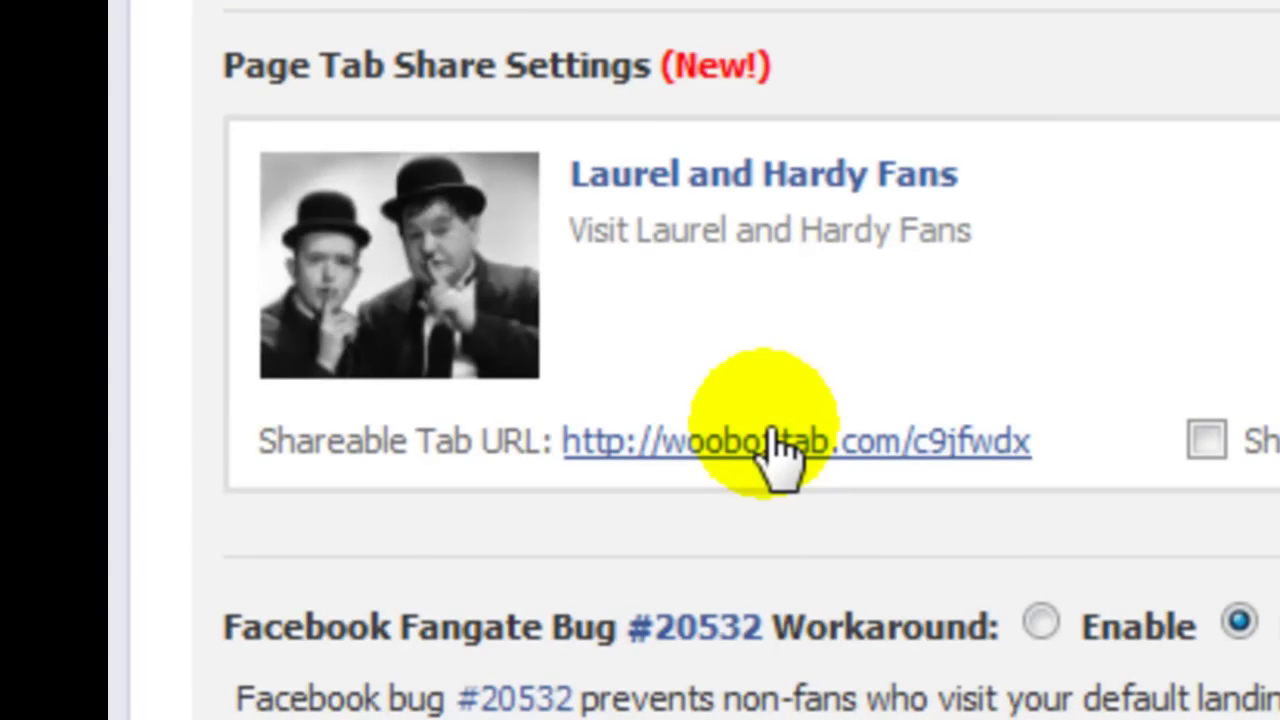
pyautogui.rightClick(778, 450)
pyautogui.click(957, 634)
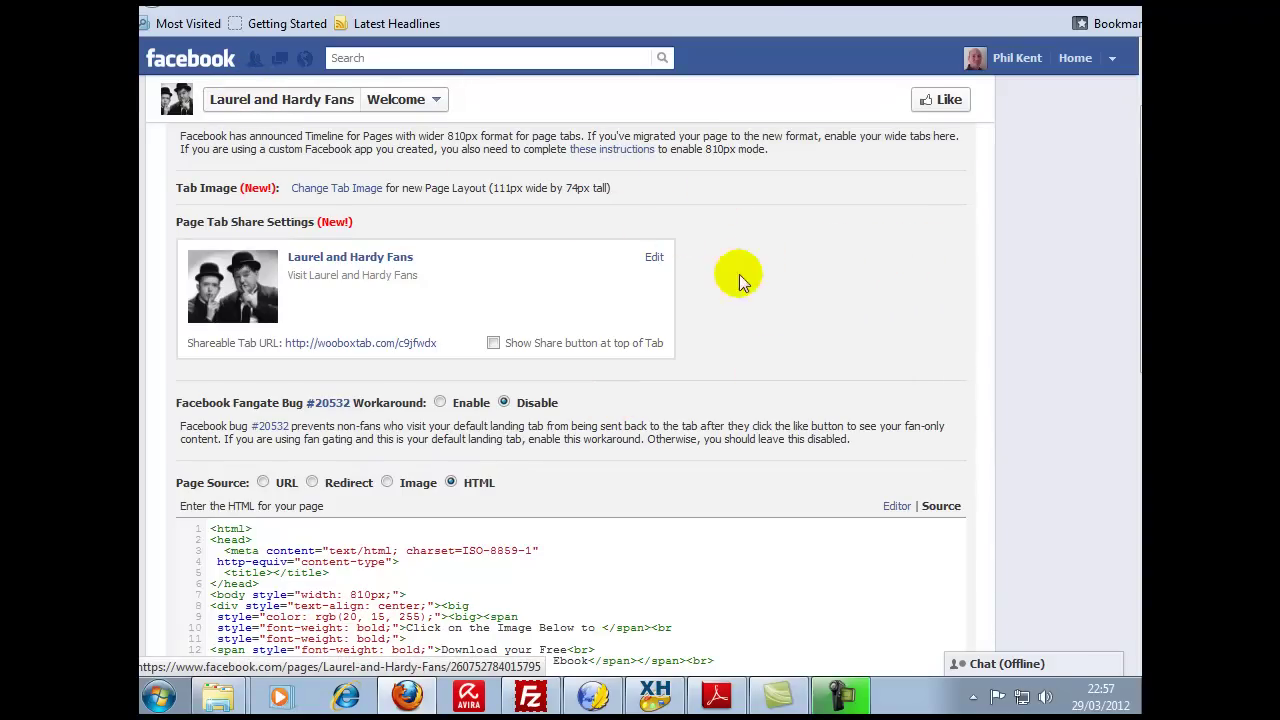
pyautogui.scroll(2, 757, 314)
pyautogui.click(942, 184)
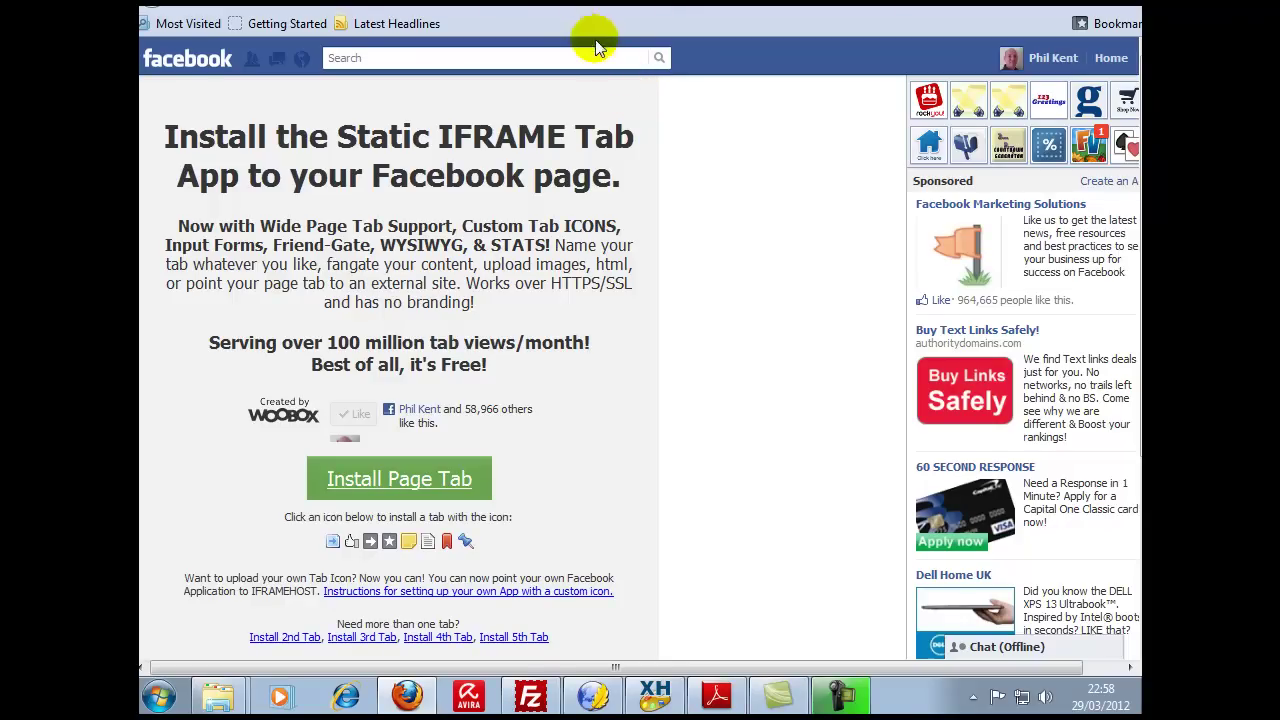
pyautogui.rightClick(597, 3)
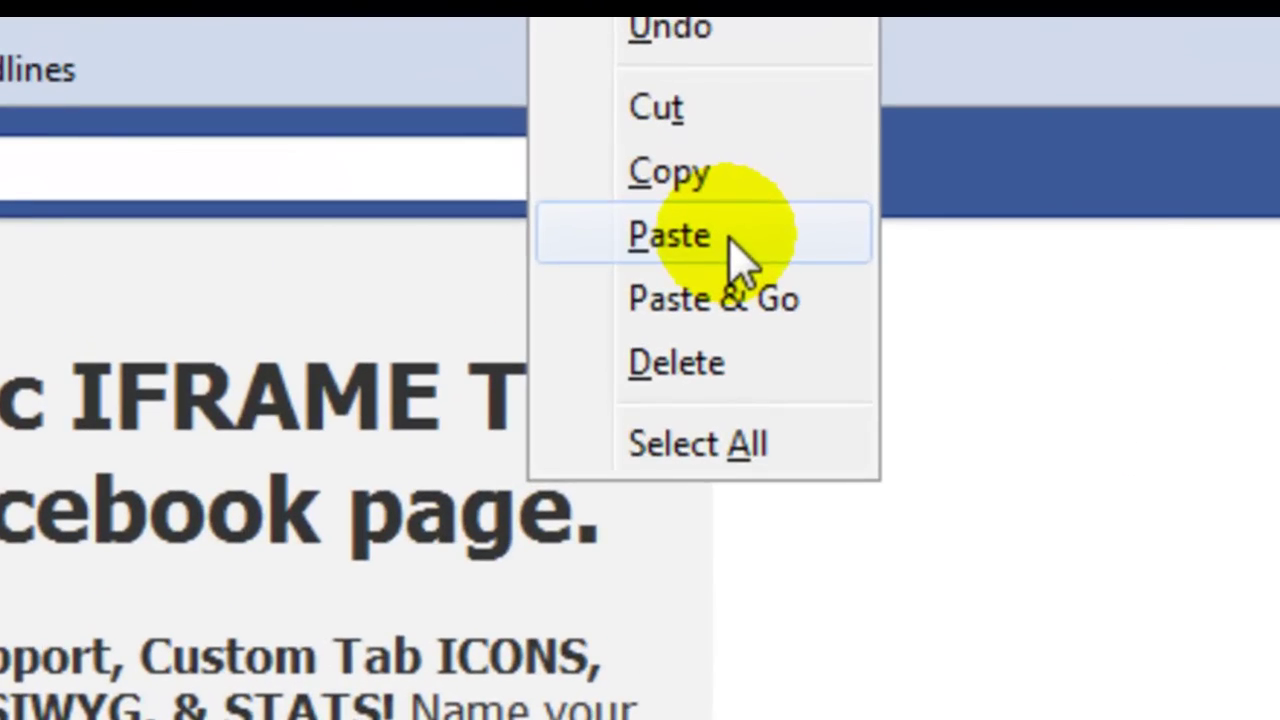
pyautogui.click(740, 258)
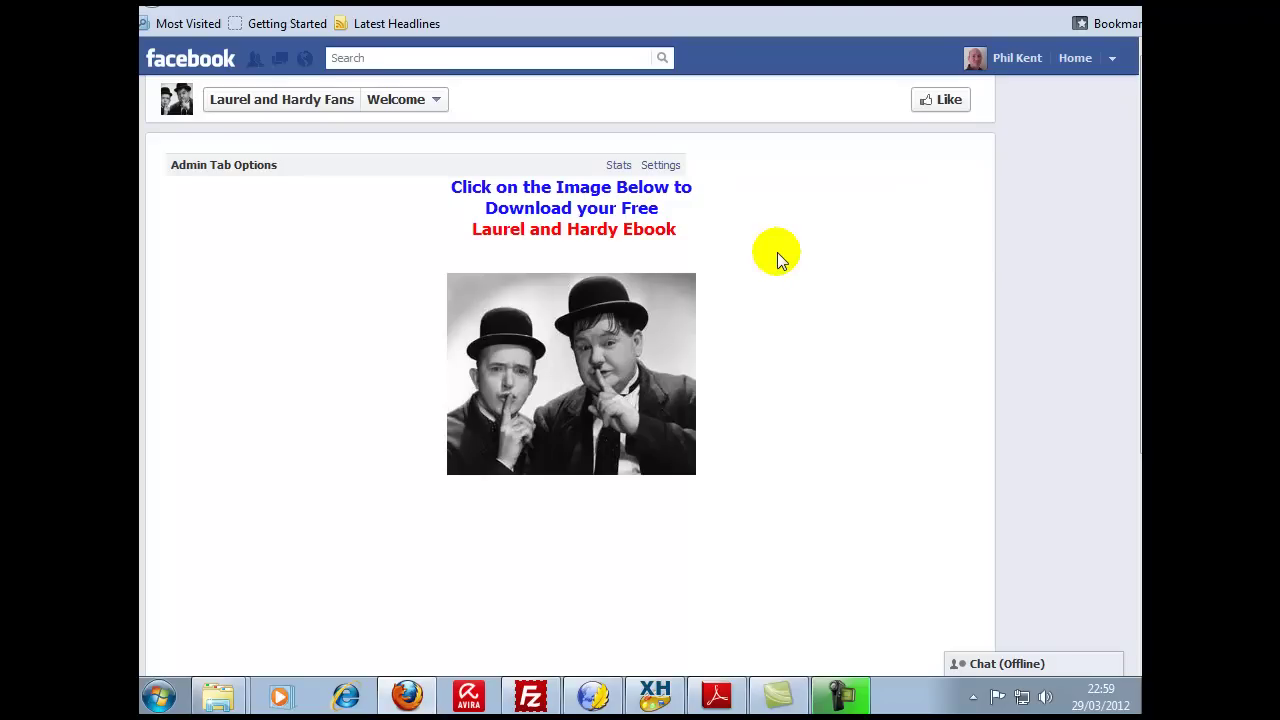
# Step: Return to the Laurel and Hardy Fans timeline and hide the Admin Panel to show the cover and tab images
pyautogui.click(305, 104)
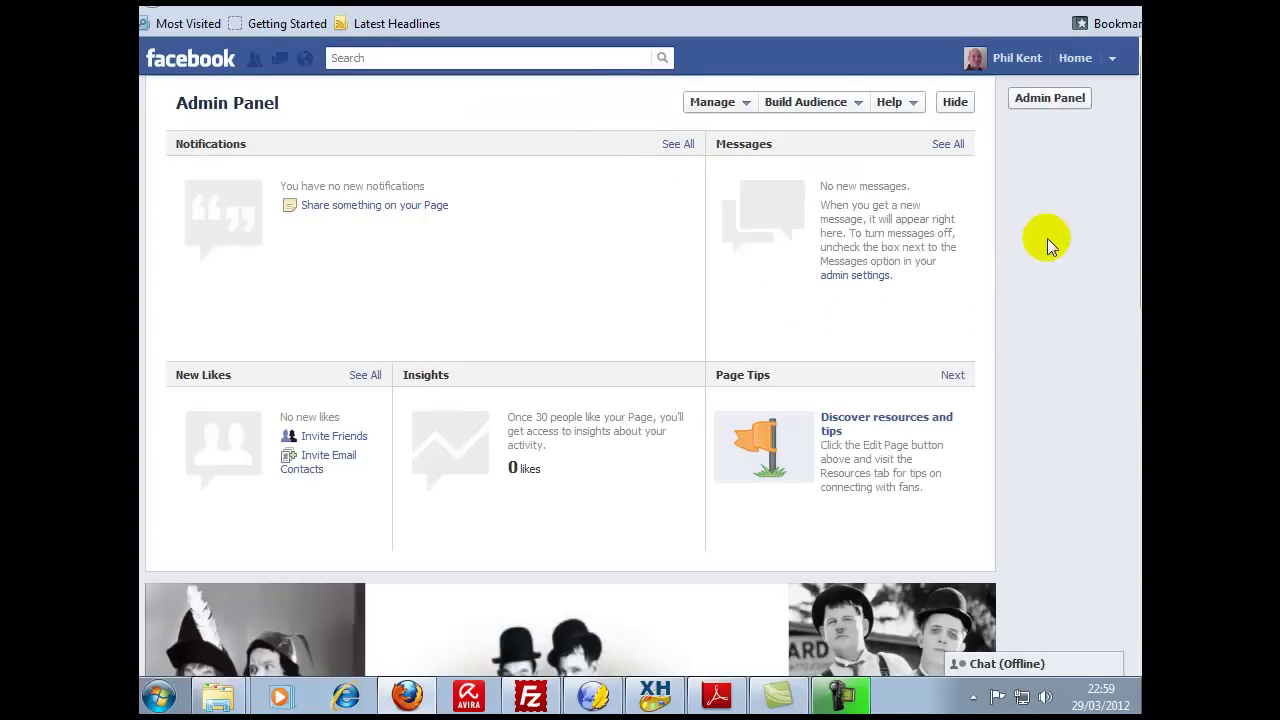
pyautogui.click(957, 104)
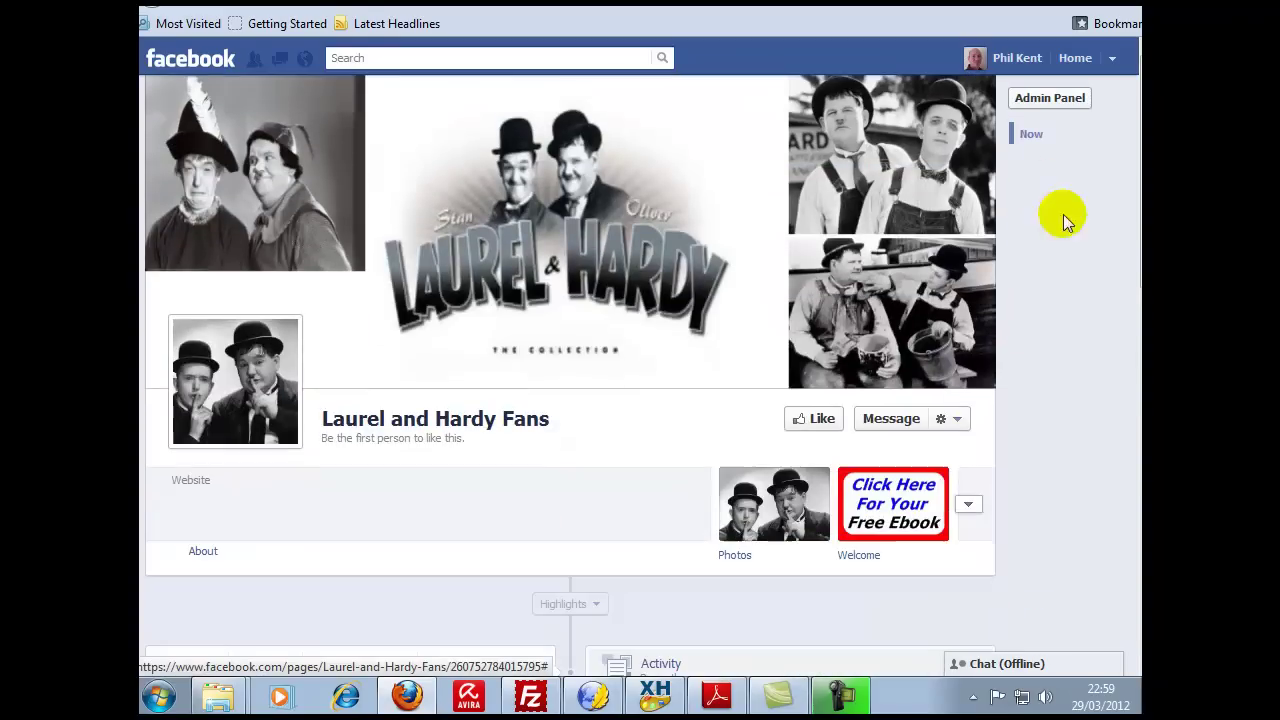